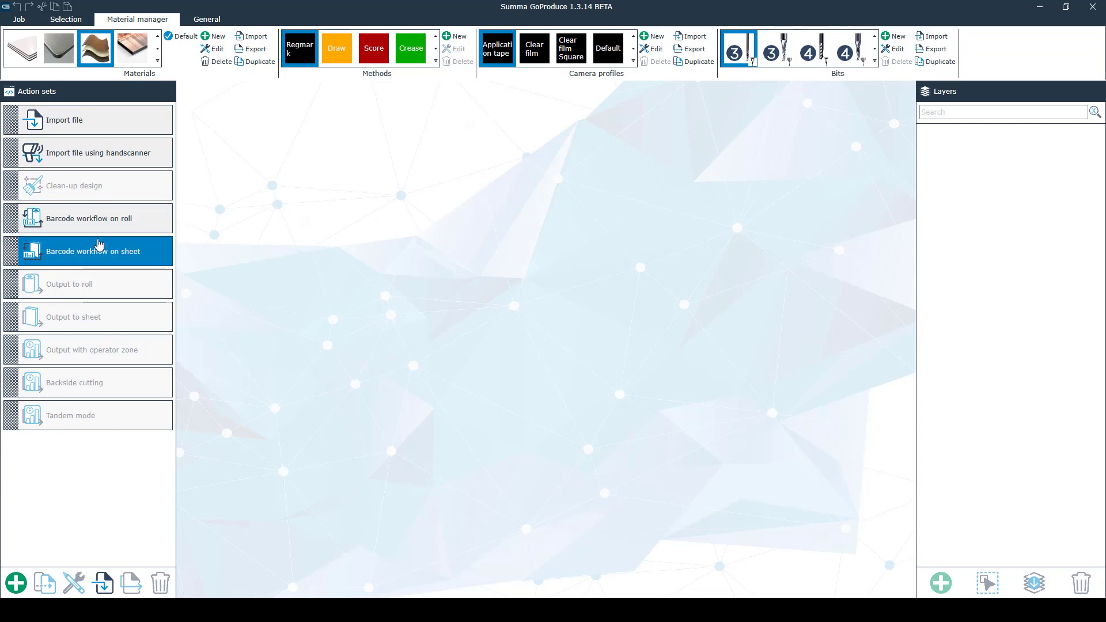
# Run the Import file action set and load eskotest.pdf as a job.
pyautogui.click(110, 128)
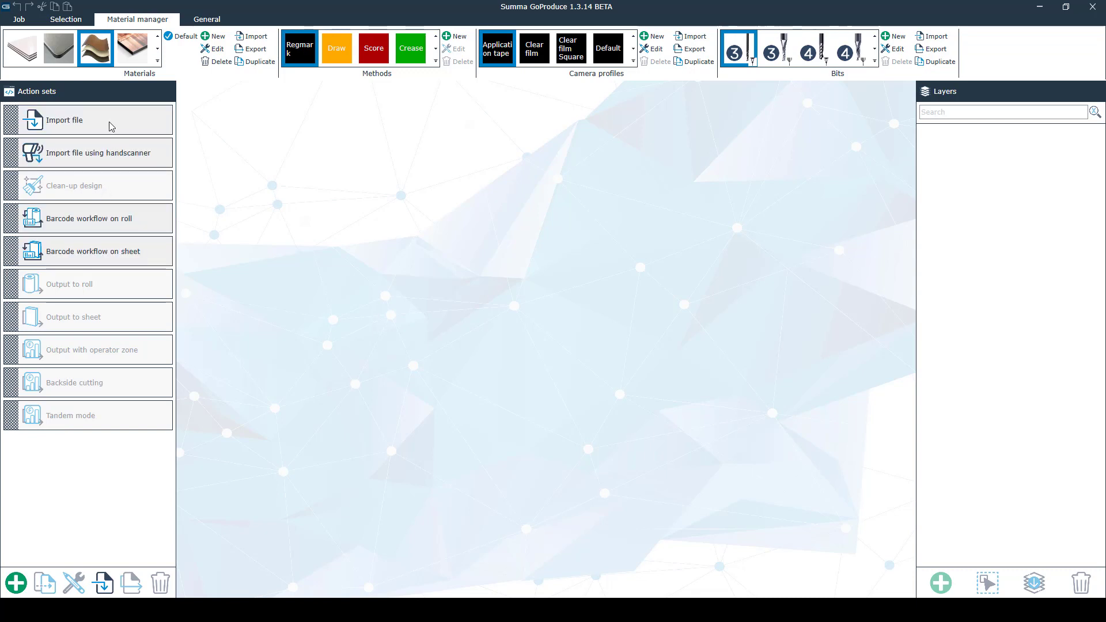
pyautogui.click(110, 127)
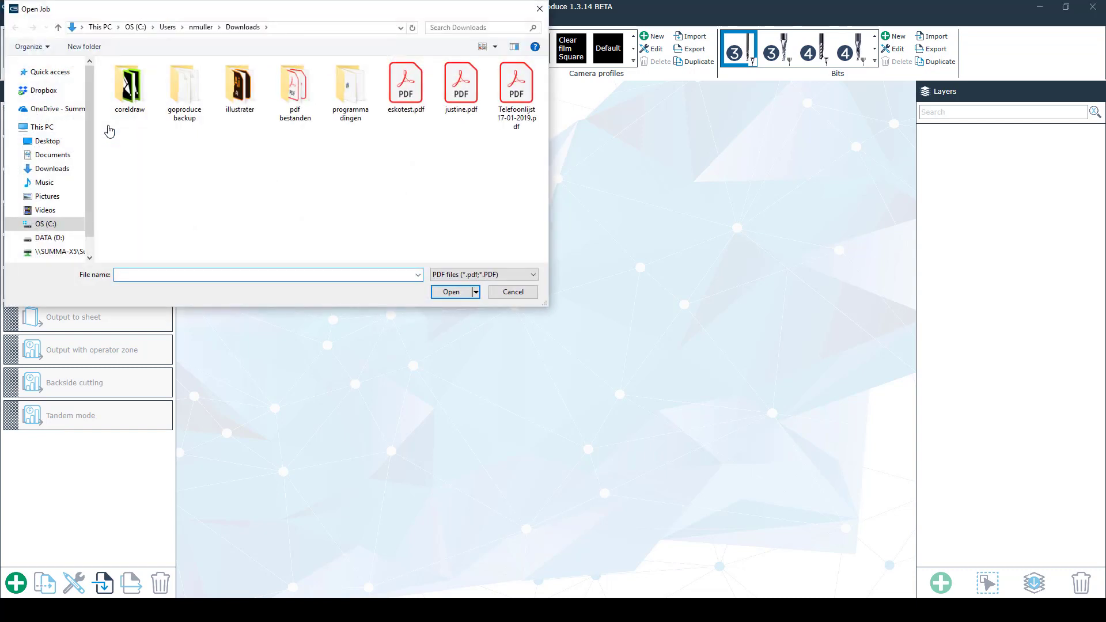
pyautogui.click(418, 96)
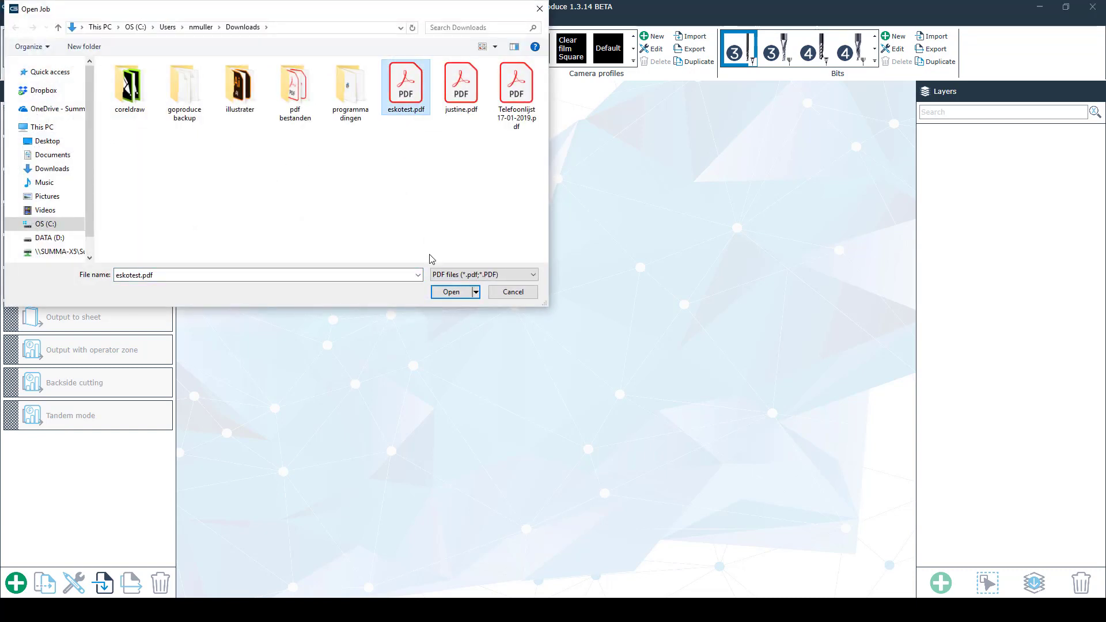
pyautogui.click(439, 295)
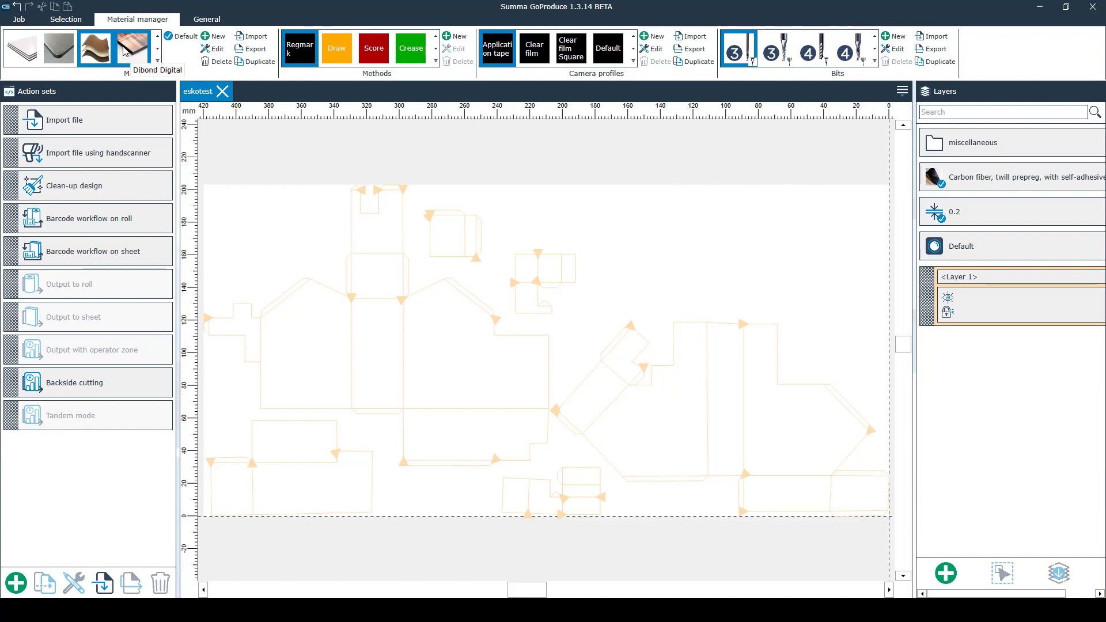
# Make the fourth material the default, then assign miscellaneous Universal 10 to the job layer.
pyautogui.click(124, 50)
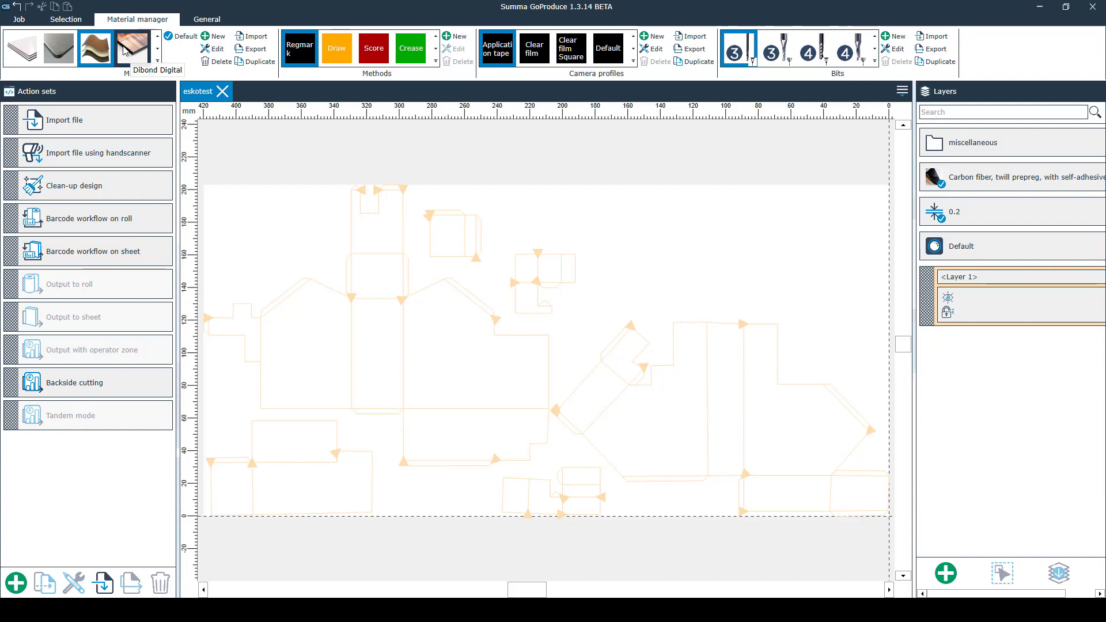
pyautogui.click(181, 40)
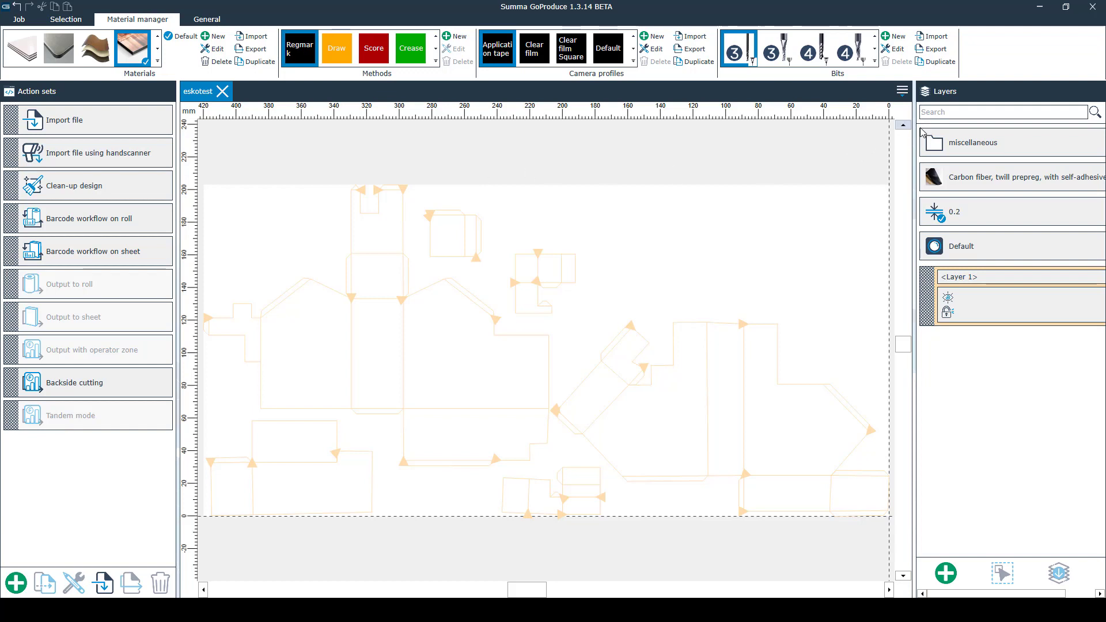
pyautogui.click(948, 113)
pyautogui.write('uni')
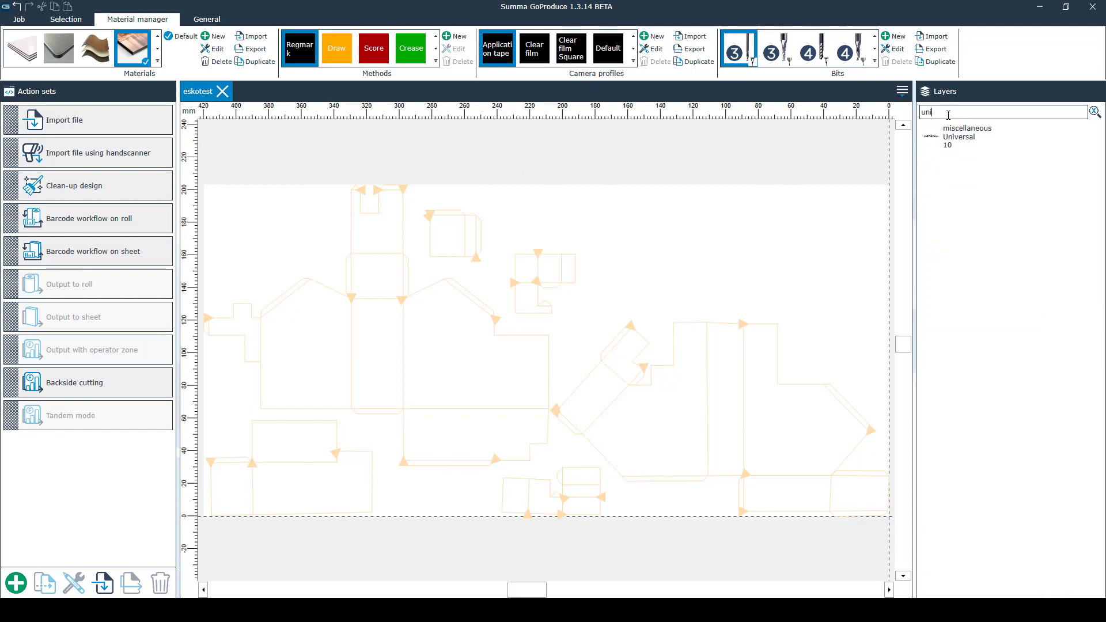
pyautogui.click(969, 141)
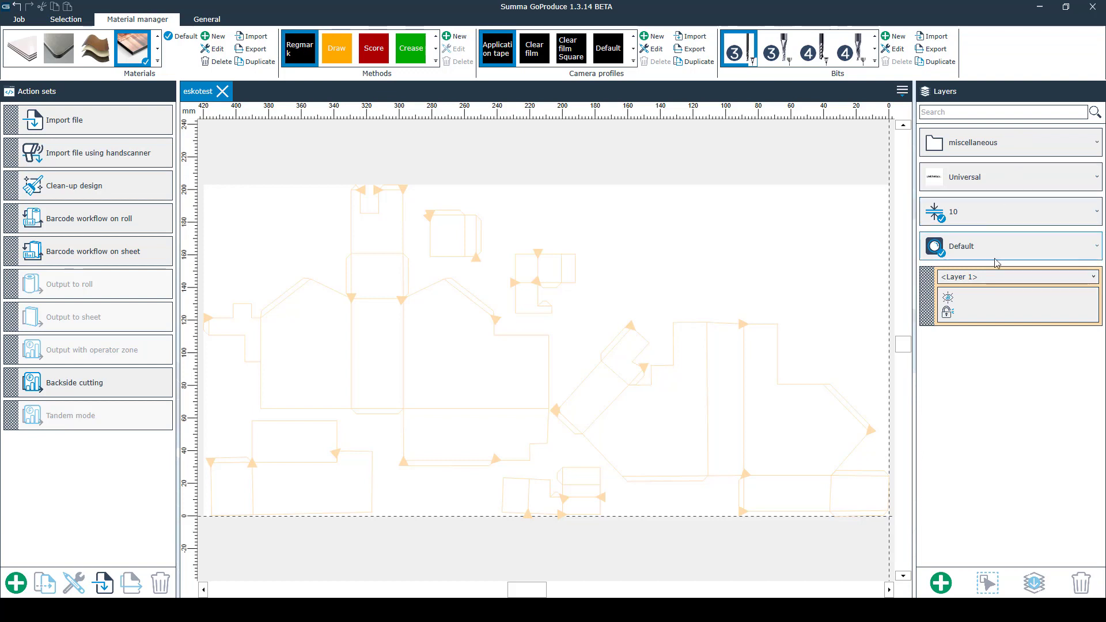
# Assign the Draw method to Layer 1 and review its tool properties without changes.
pyautogui.click(988, 277)
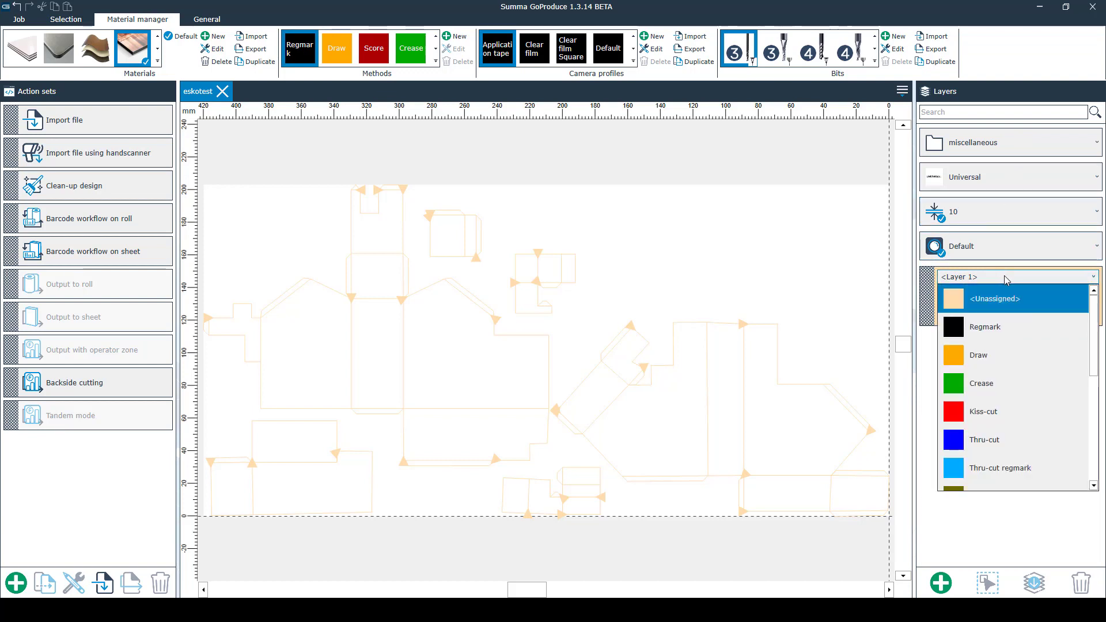
pyautogui.click(1005, 357)
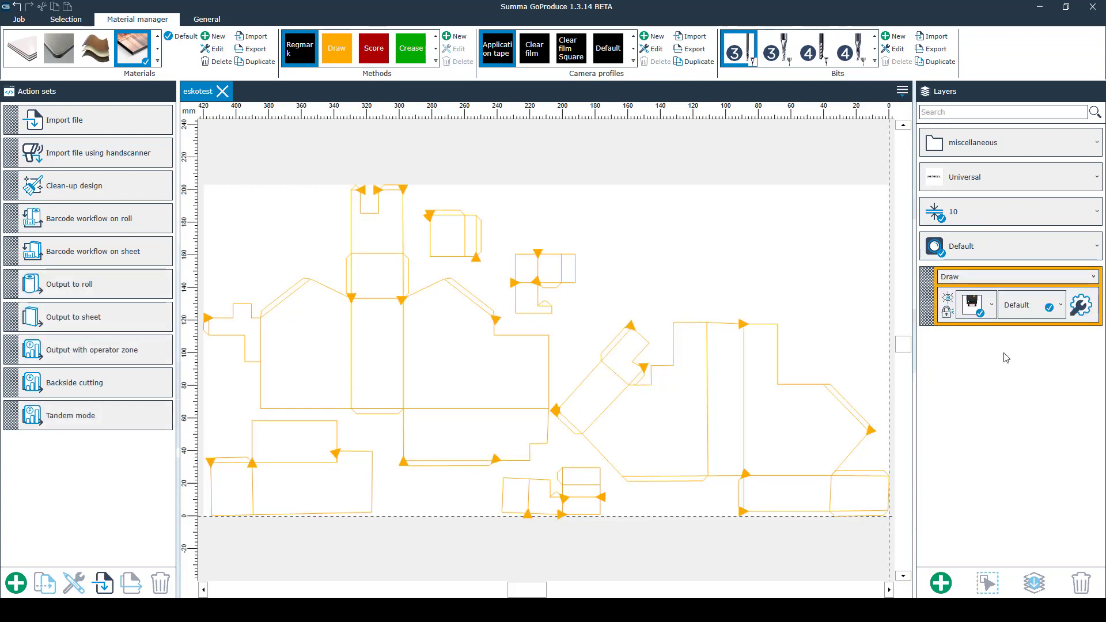
pyautogui.click(993, 305)
pyautogui.click(1080, 306)
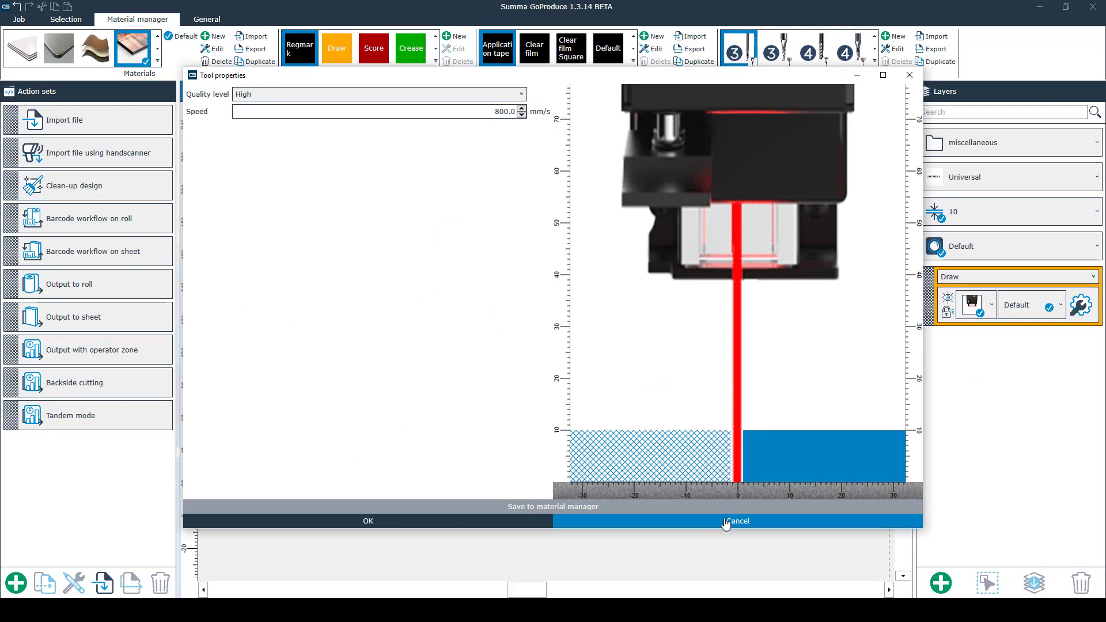
pyautogui.click(731, 522)
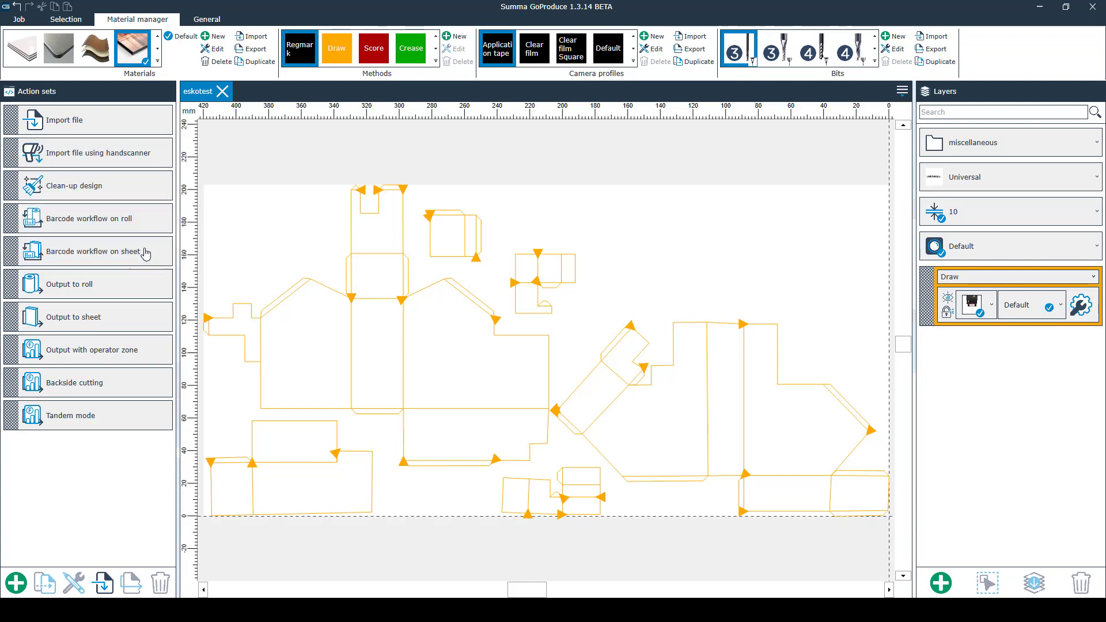
pyautogui.doubleClick(130, 154)
pyautogui.click(305, 161)
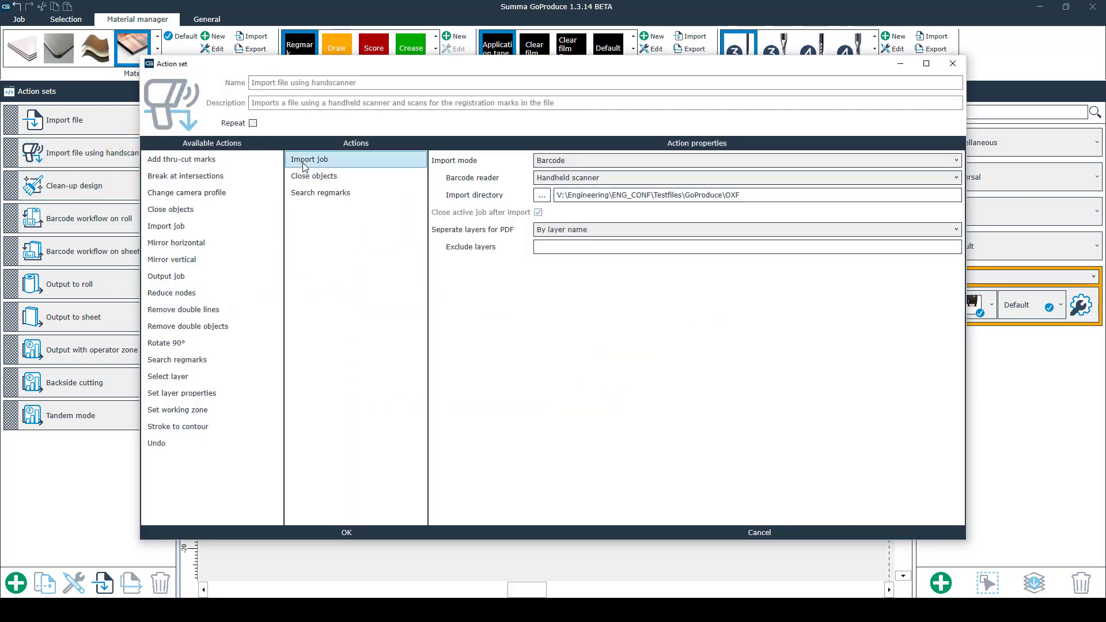
pyautogui.click(542, 195)
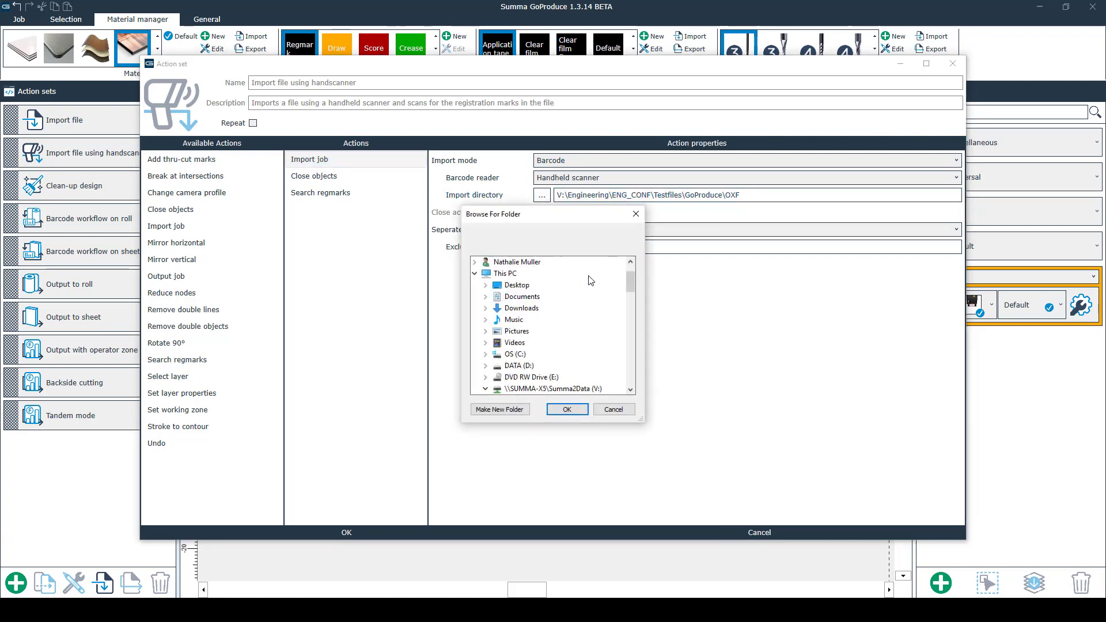
pyautogui.click(613, 410)
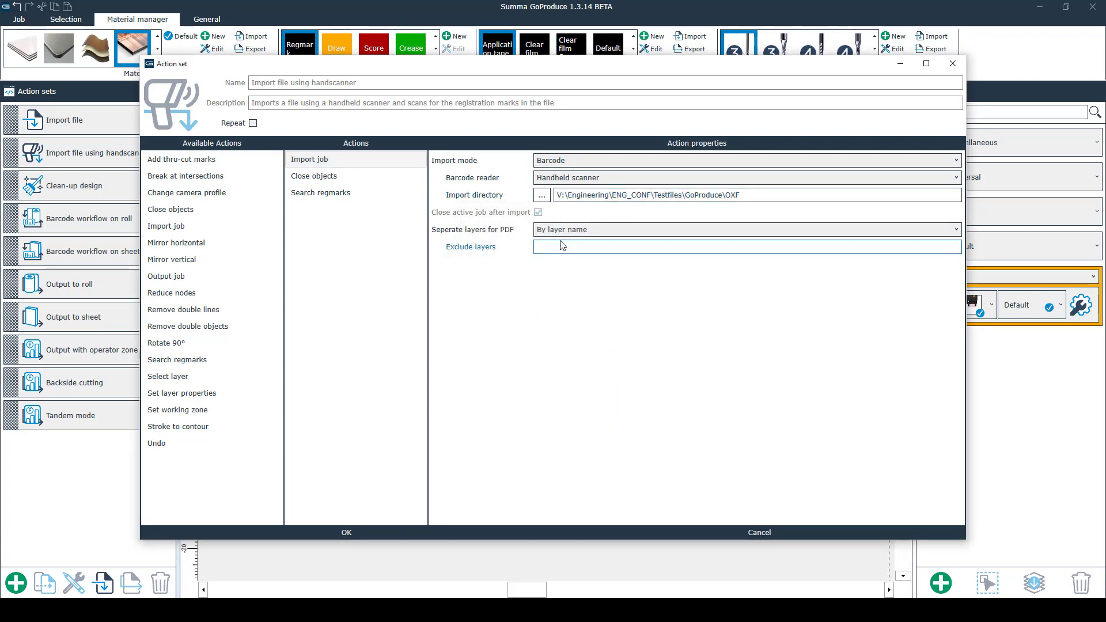
pyautogui.click(345, 532)
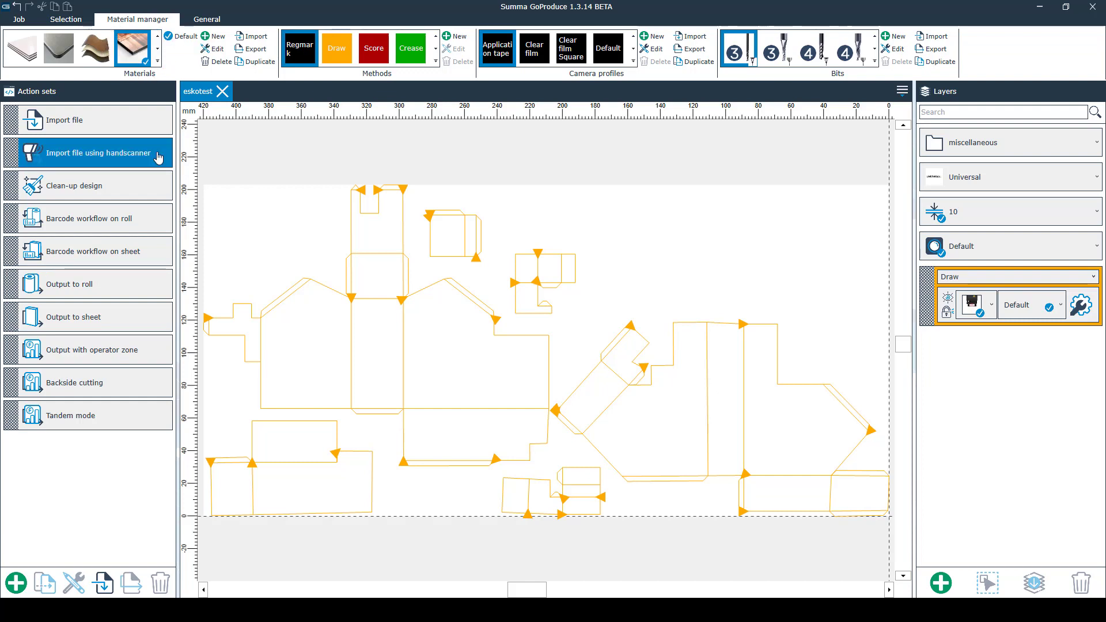
# Run the handscanner import, then close the imported Summa_Fespa2018_Encarta_V3_Cut job.
pyautogui.click(158, 156)
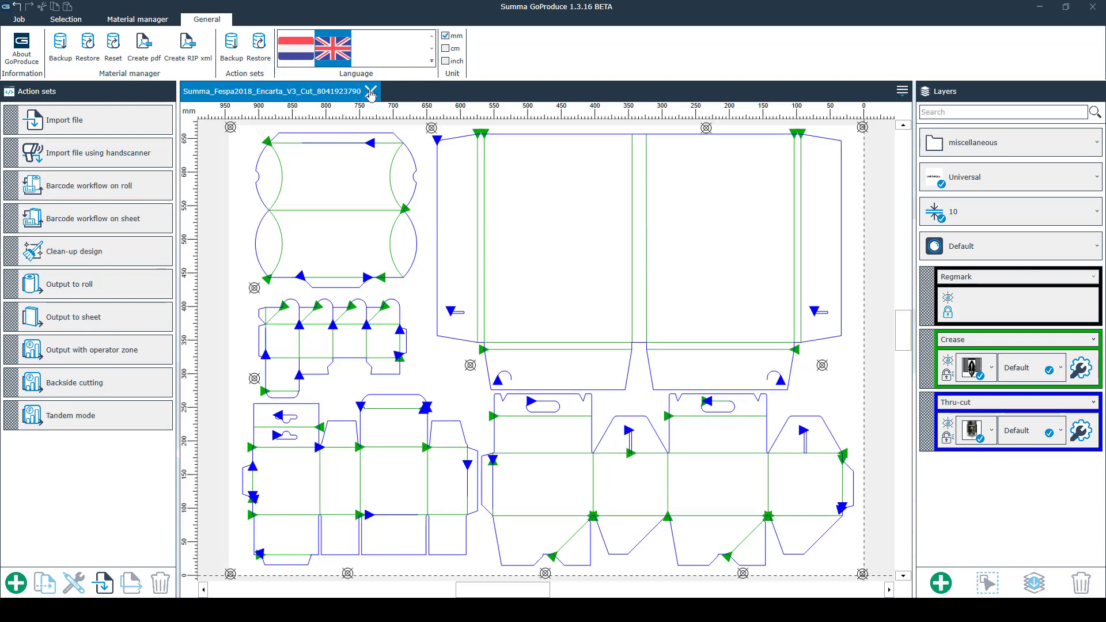
pyautogui.click(371, 91)
# Set Barcode workflow on roll's Import job directory to Downloads\pdf bestanden and save the action set.
pyautogui.click(122, 195)
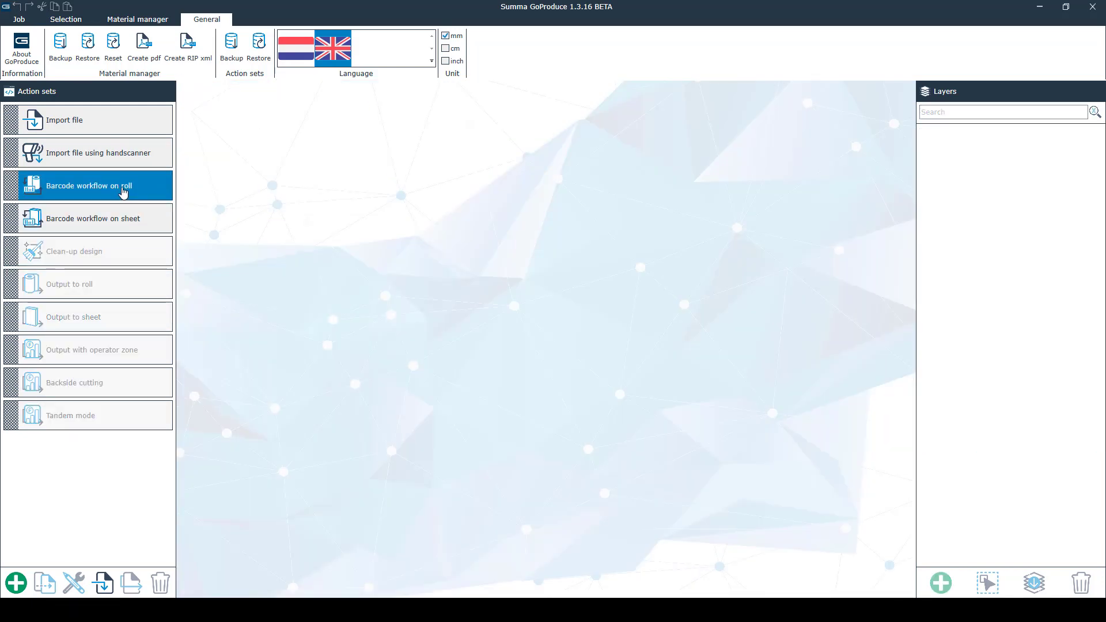
pyautogui.doubleClick(122, 187)
pyautogui.click(347, 176)
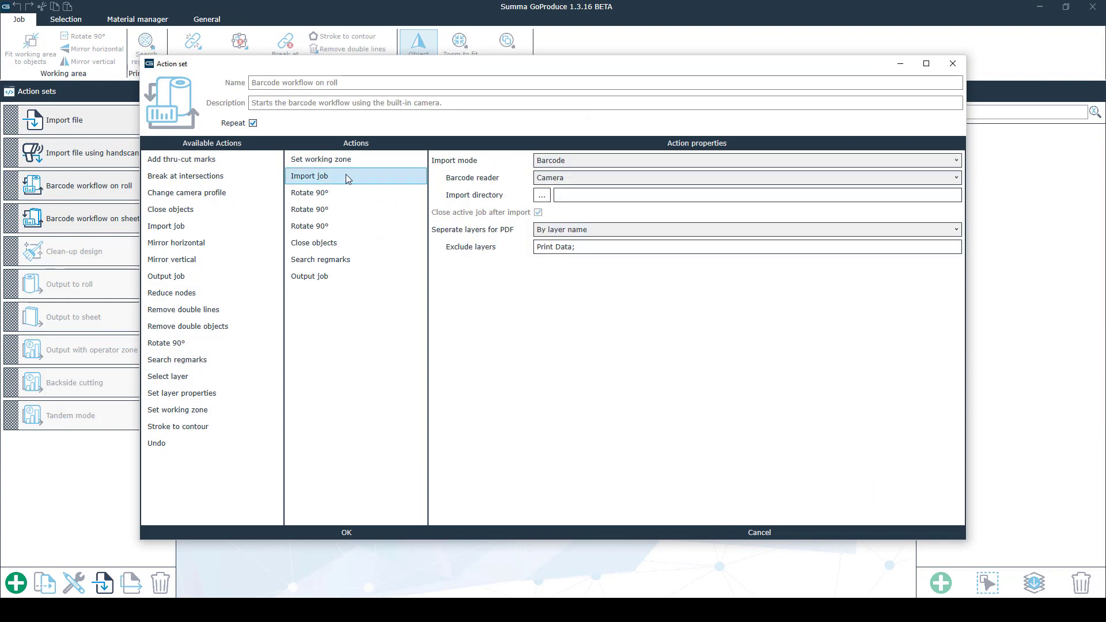
pyautogui.click(542, 196)
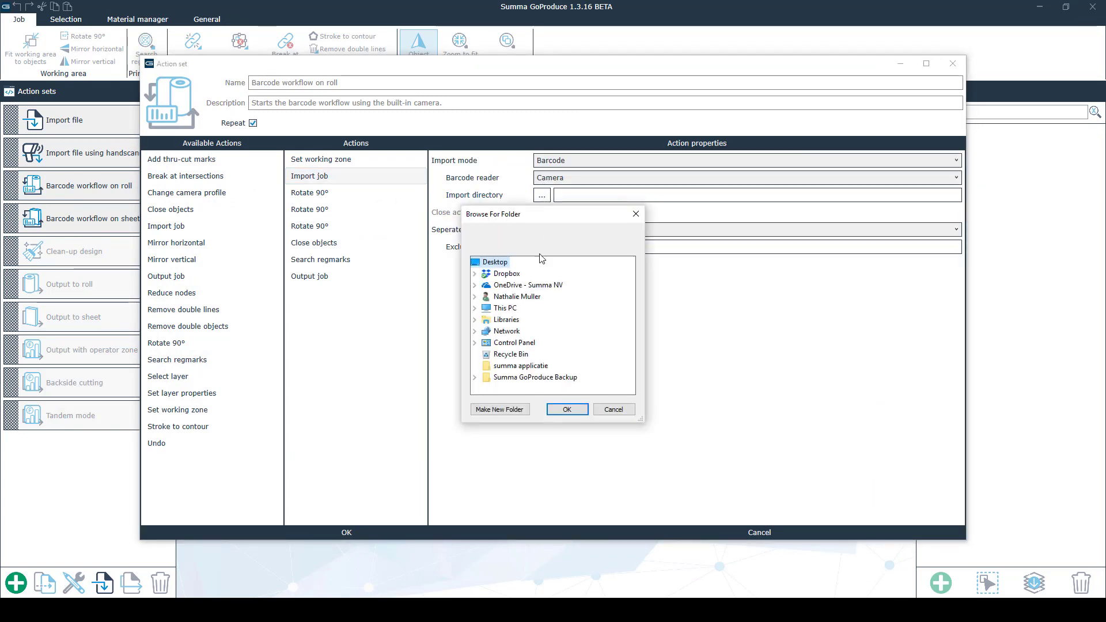
pyautogui.doubleClick(505, 308)
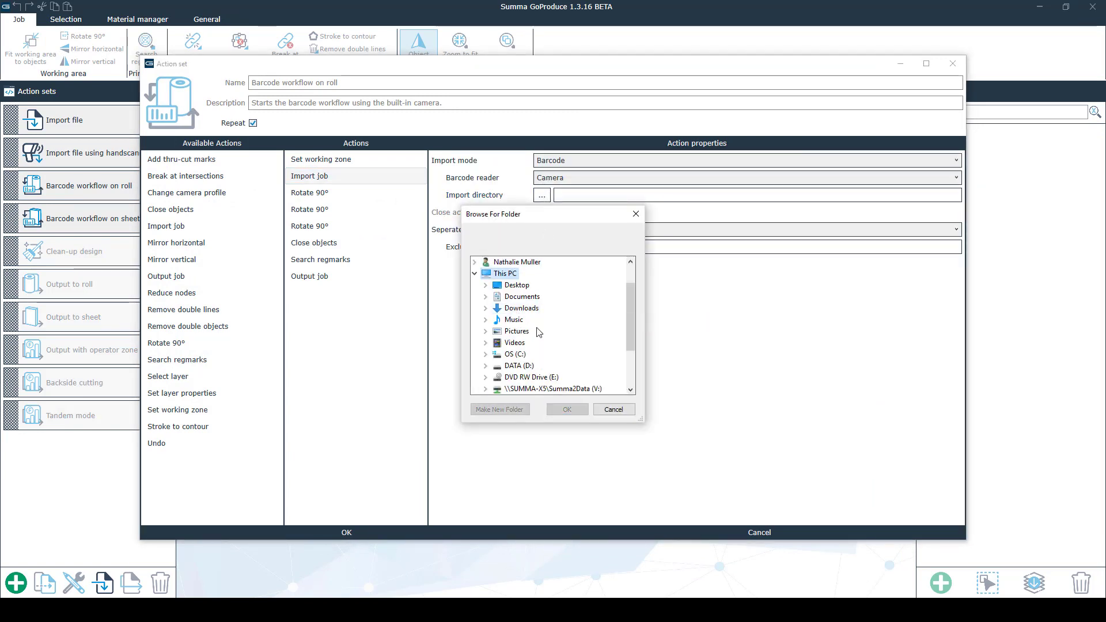
pyautogui.doubleClick(523, 308)
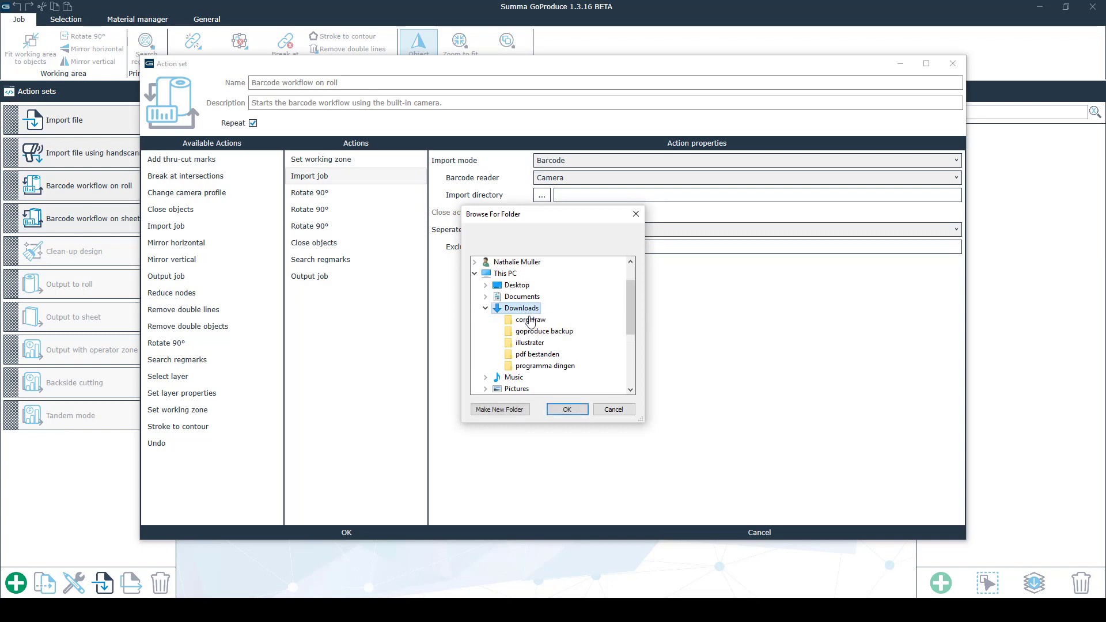
pyautogui.click(541, 356)
pyautogui.click(567, 410)
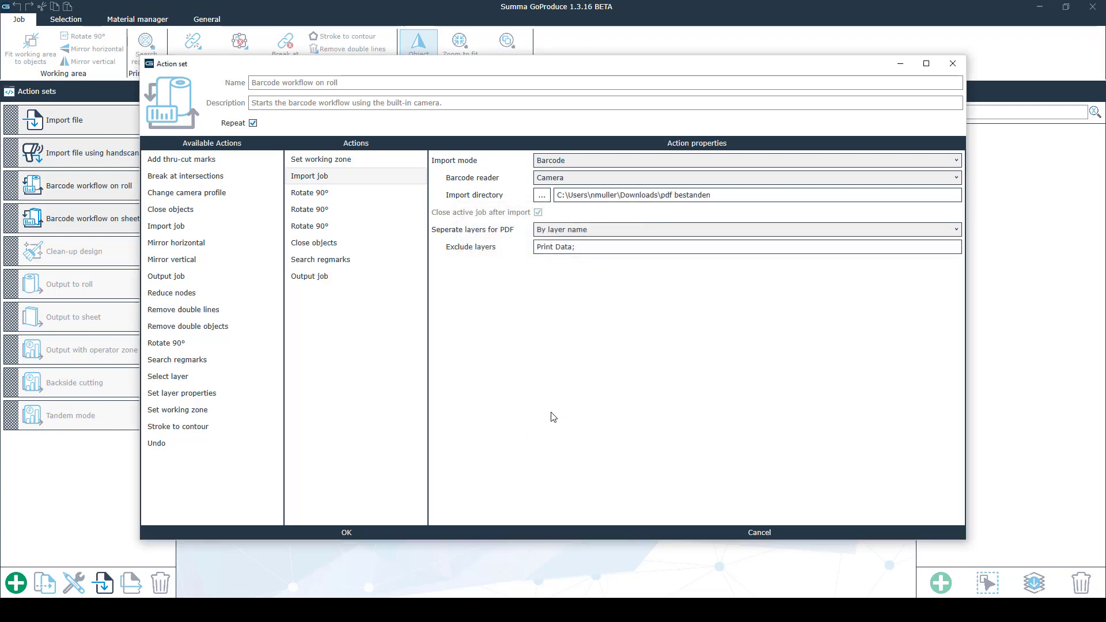
pyautogui.click(328, 532)
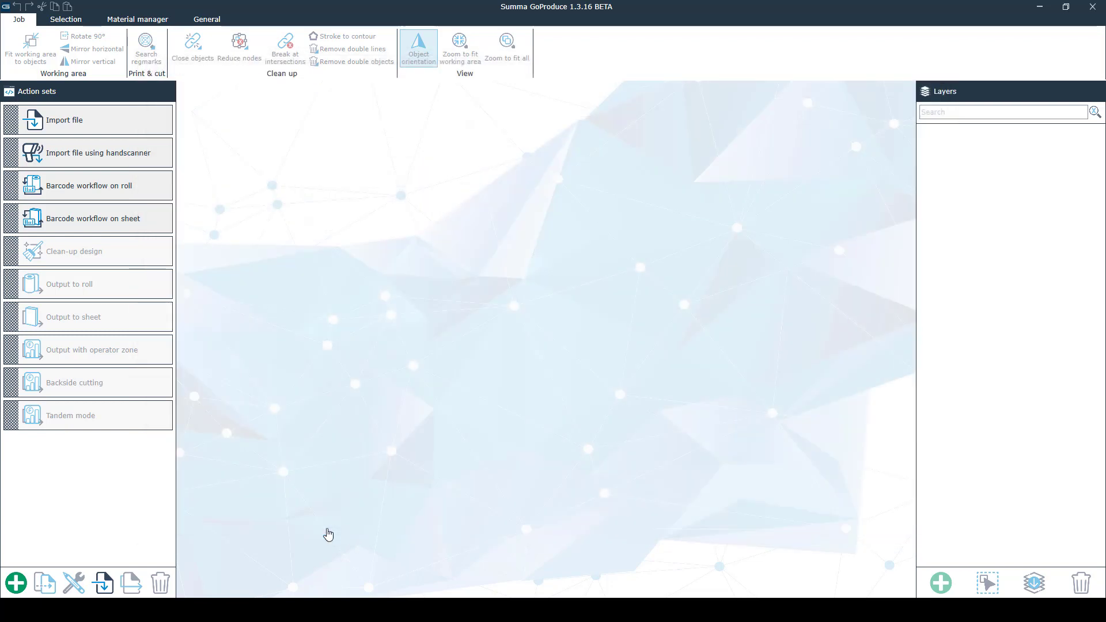
# Start Barcode workflow on roll so the scanned Fespa box job loads.
pyautogui.click(135, 194)
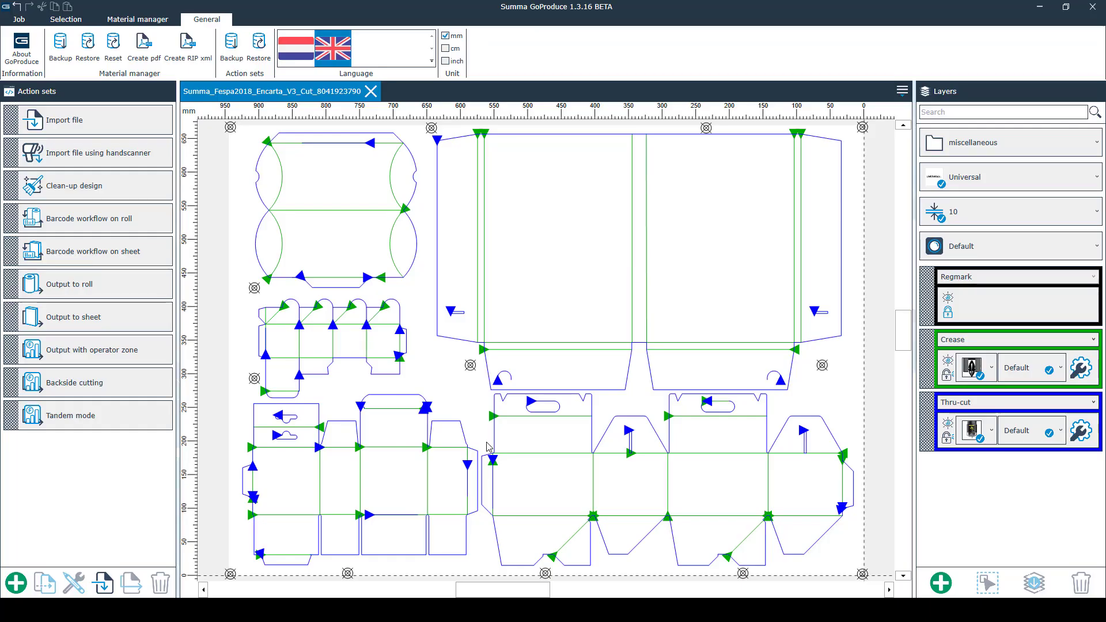
# Move Clean-up design below both barcode workflows and close the box design job.
pyautogui.click(103, 284)
pyautogui.moveTo(25, 251); pyautogui.dragTo(12, 264)
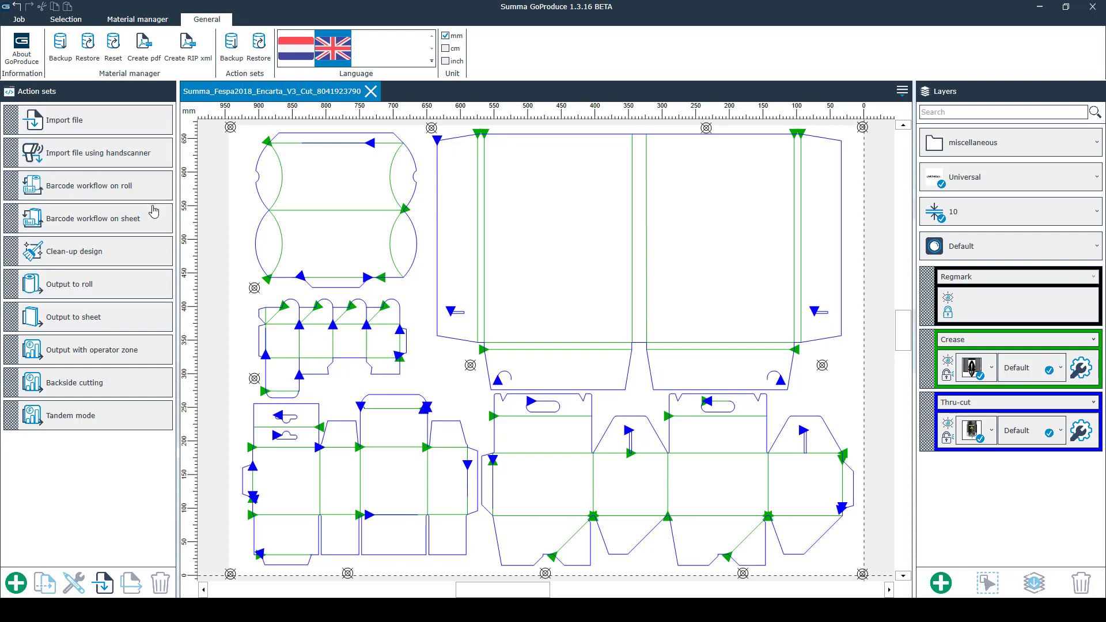
pyautogui.click(370, 91)
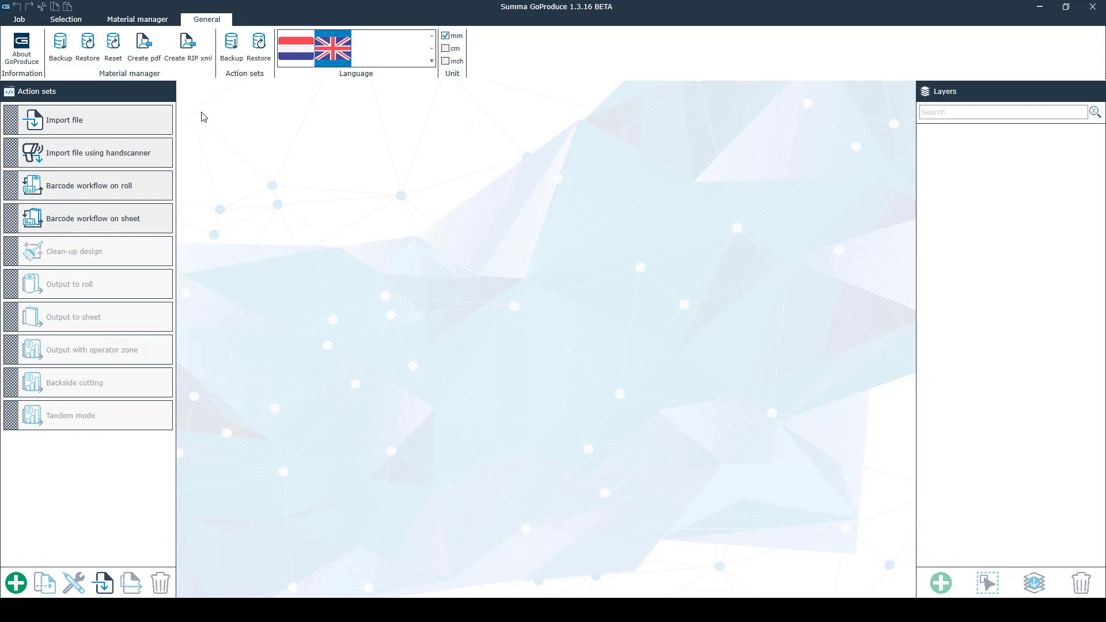
# Review Import job's manual import with layers separated by layer name, and the Close objects 0.50 mm margin.
pyautogui.doubleClick(90, 124)
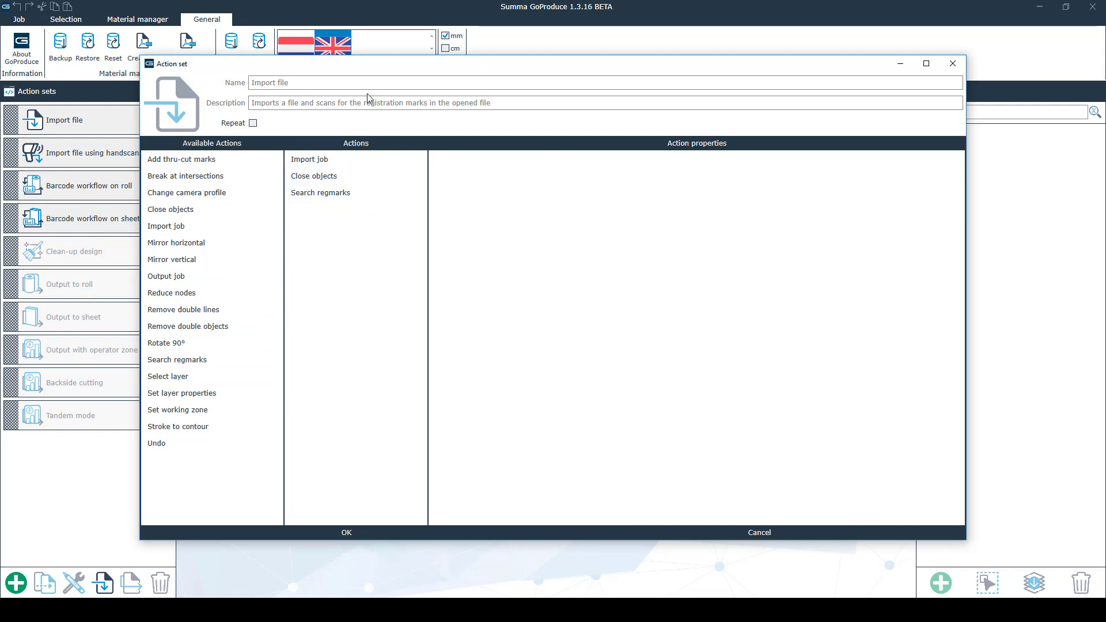
pyautogui.click(386, 159)
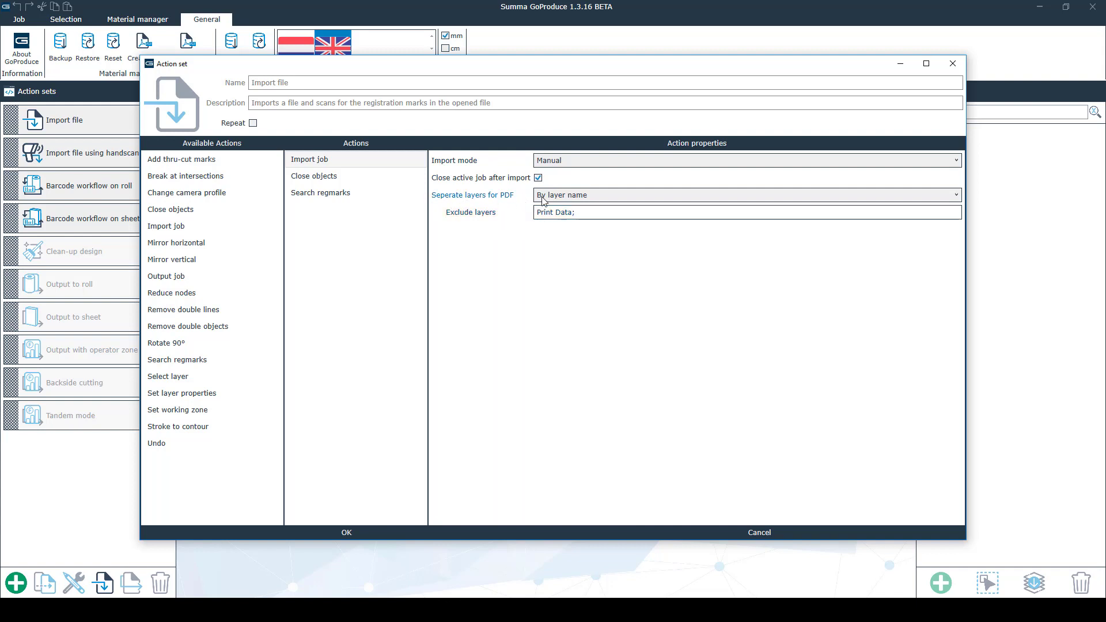
pyautogui.click(593, 195)
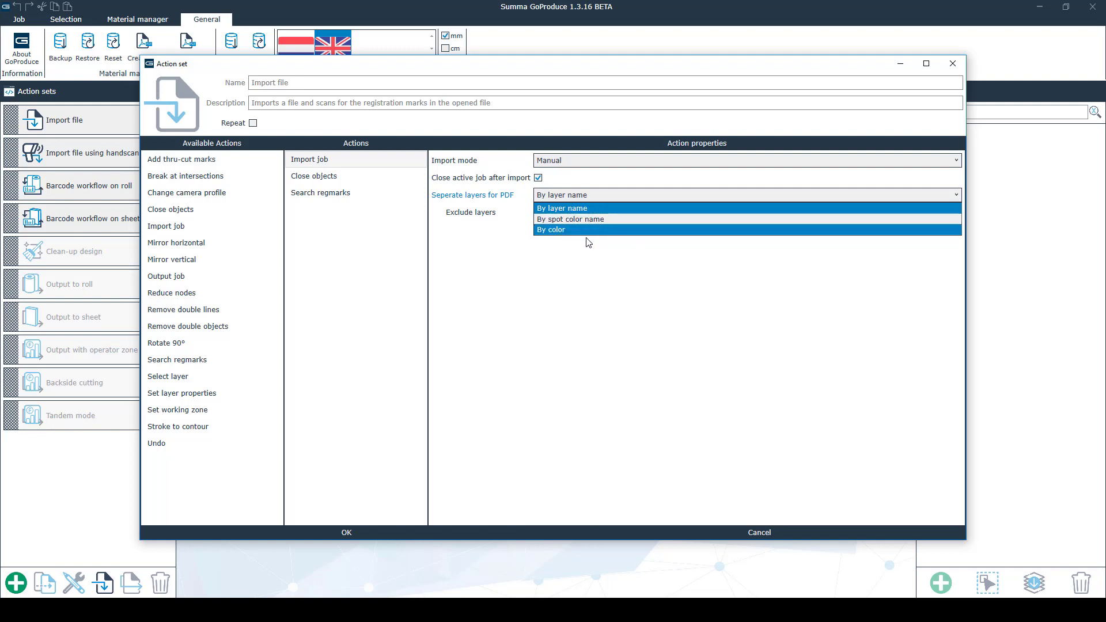
pyautogui.click(521, 213)
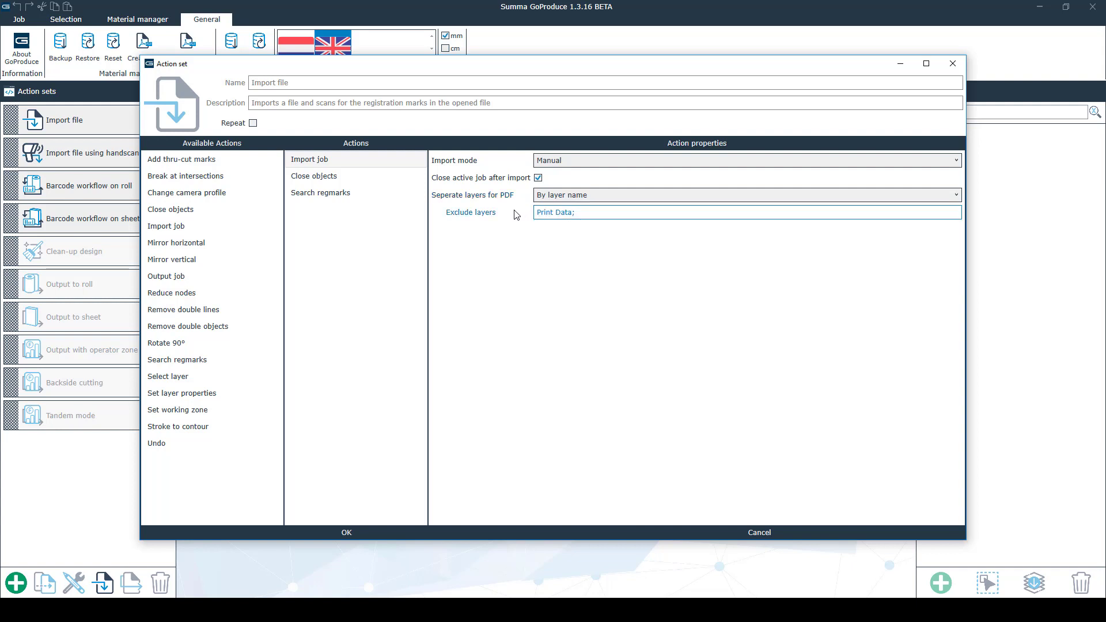
pyautogui.click(367, 177)
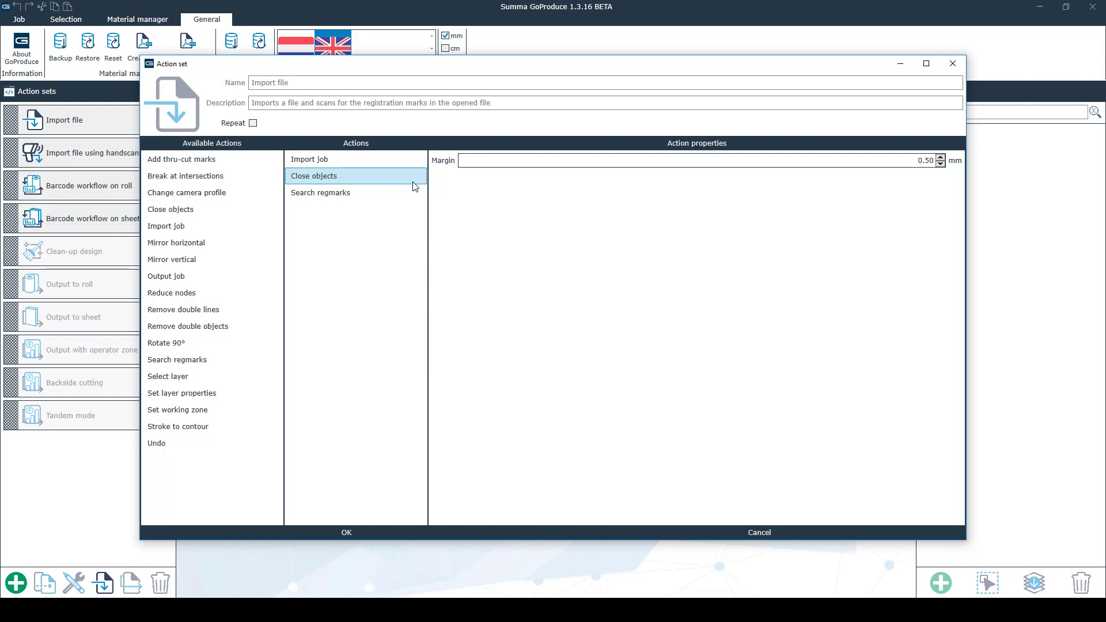
# Keep Search regmarks limited to layer Regmark with circle shape and 5 mm size after toggling All layers.
pyautogui.click(378, 197)
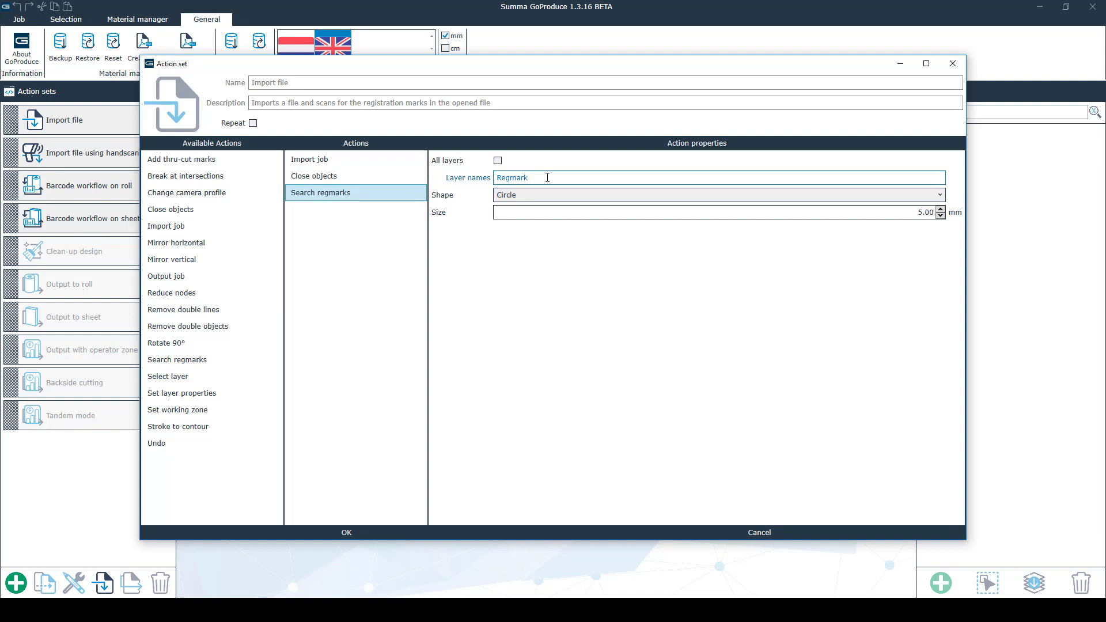
pyautogui.click(498, 161)
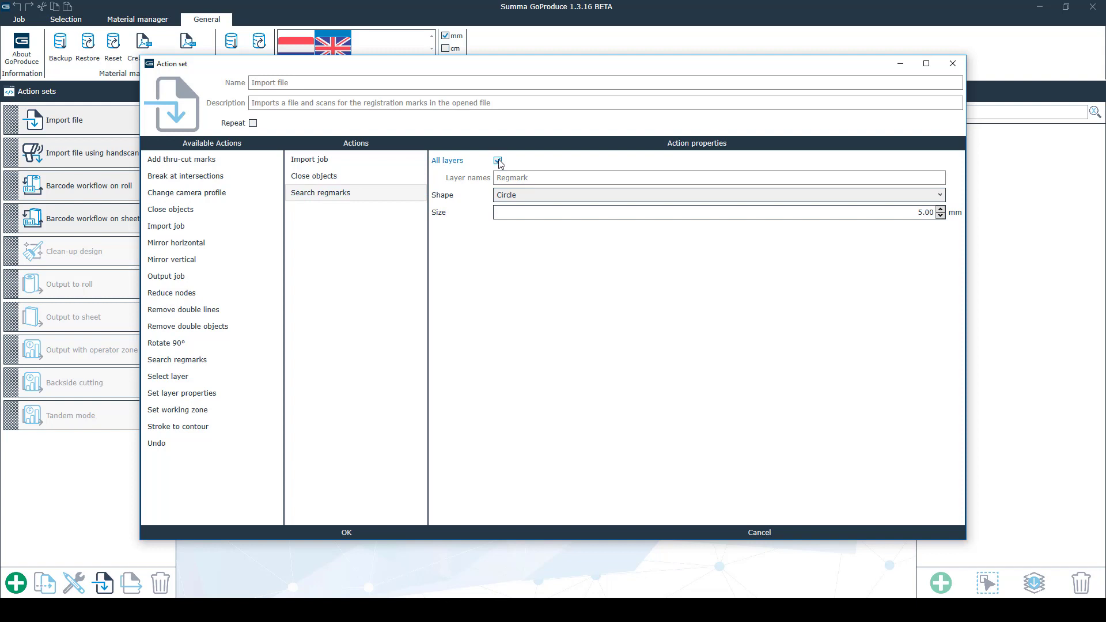
pyautogui.click(498, 161)
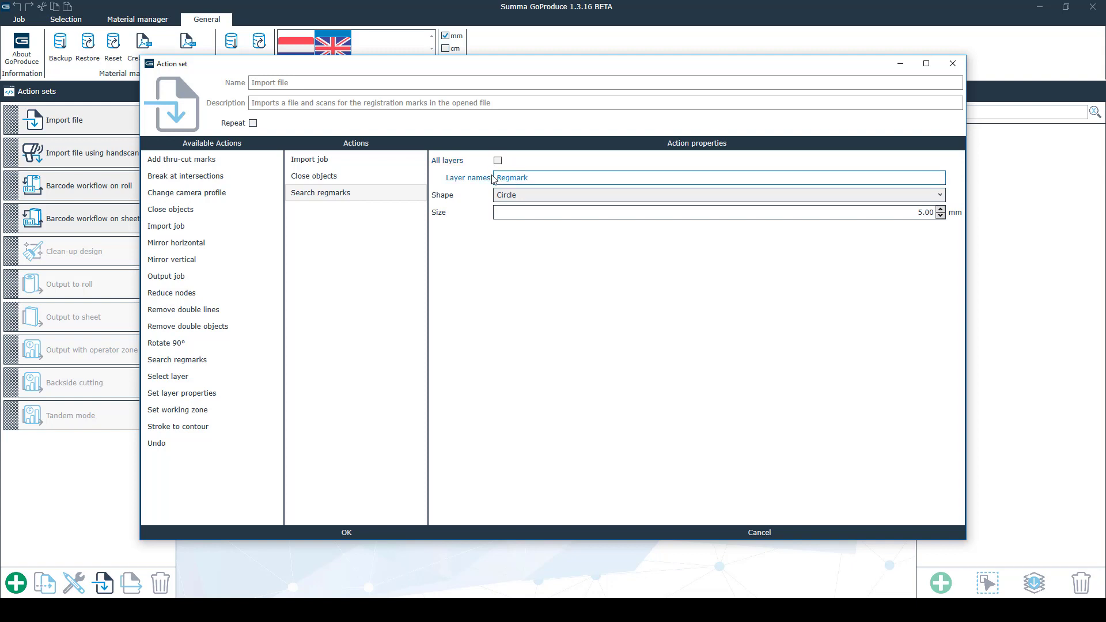
pyautogui.click(525, 178)
pyautogui.press('Tab')
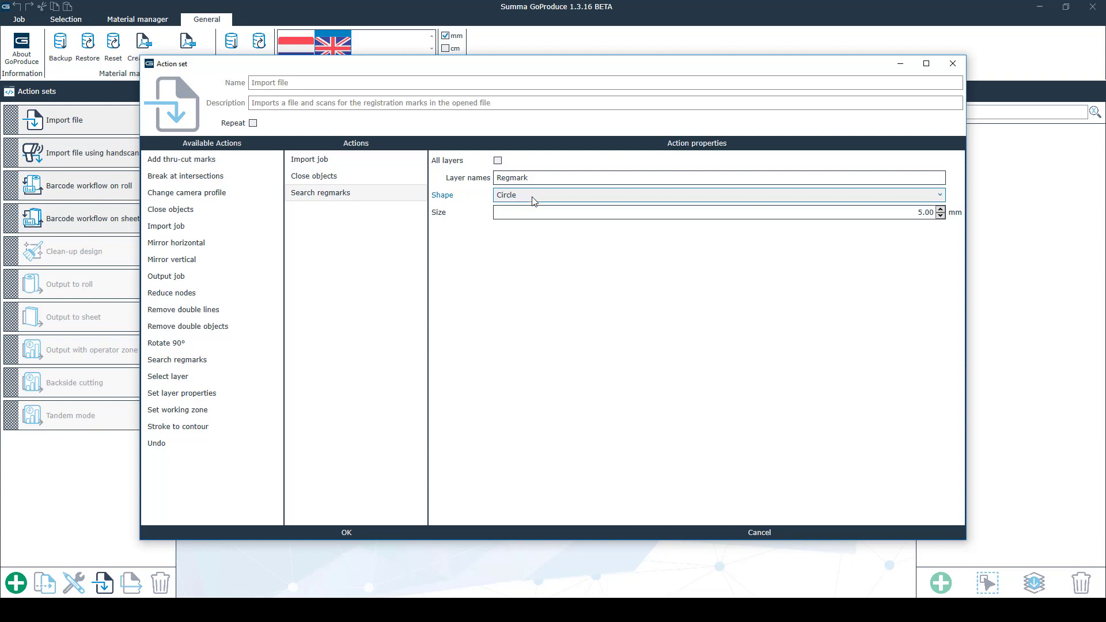
pyautogui.click(532, 197)
pyautogui.click(533, 199)
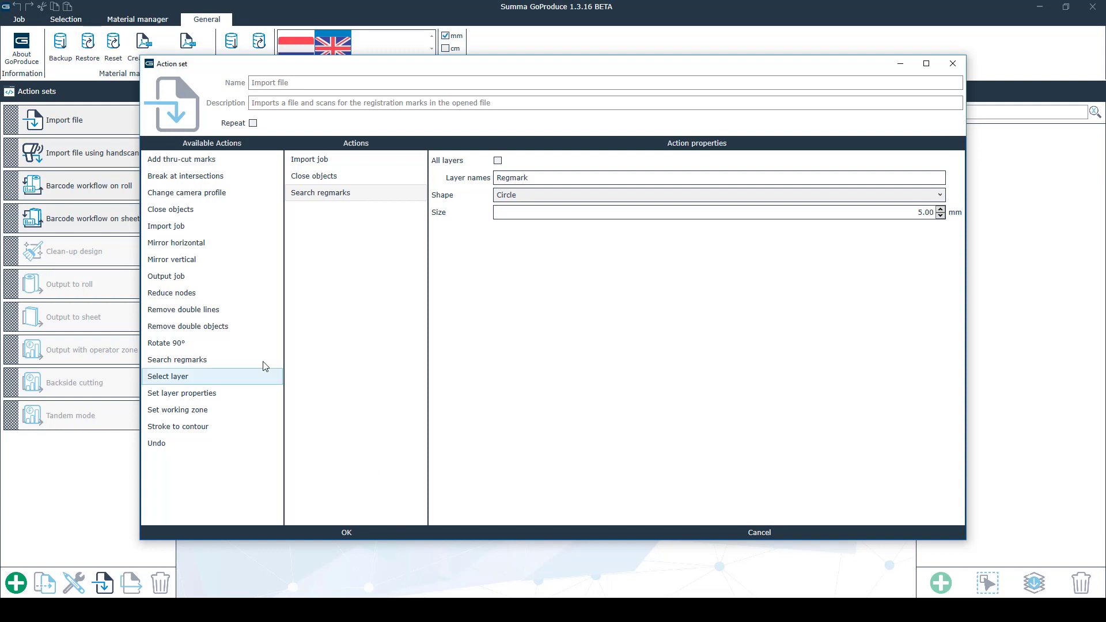
# Add a Rotate 90° step after Close objects, remove it again, and save Import file unchanged.
pyautogui.moveTo(216, 353); pyautogui.dragTo(374, 196)
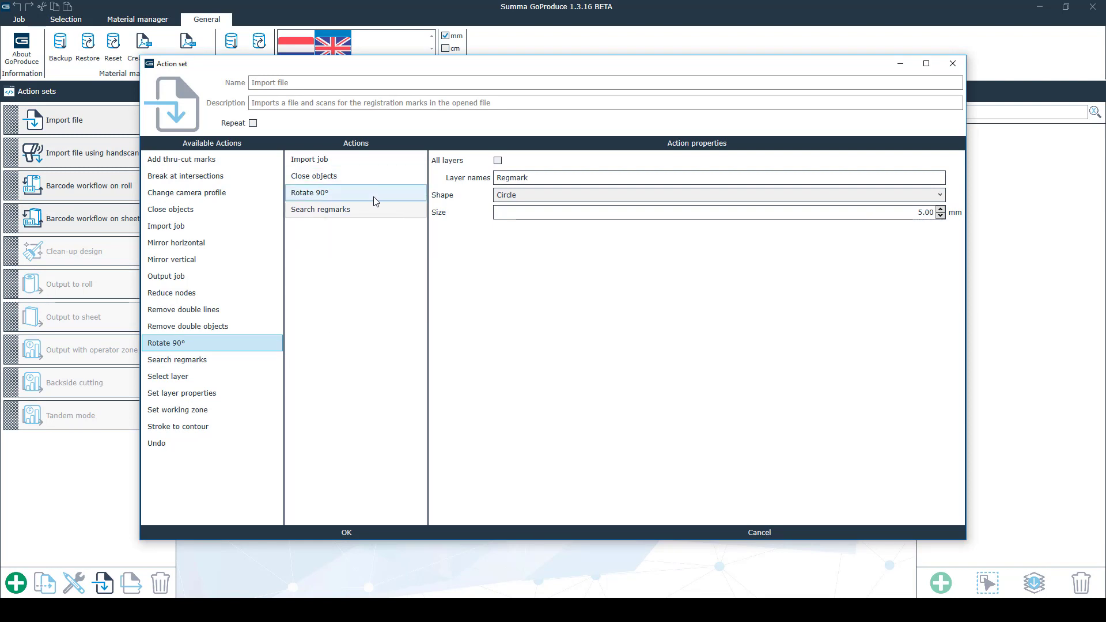
pyautogui.click(374, 199)
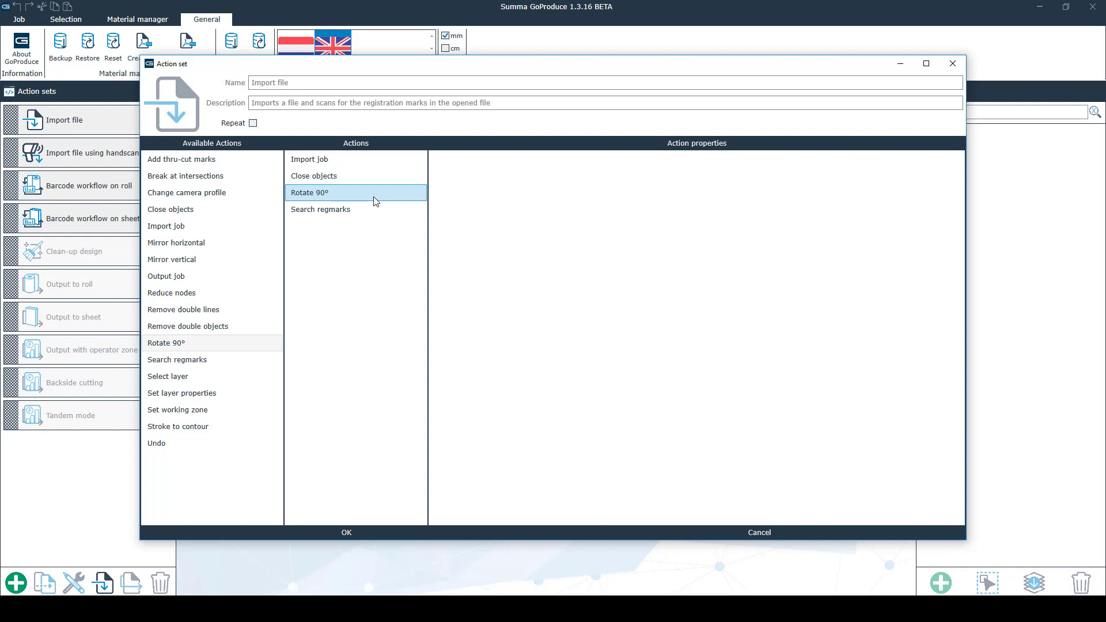
pyautogui.doubleClick(374, 201)
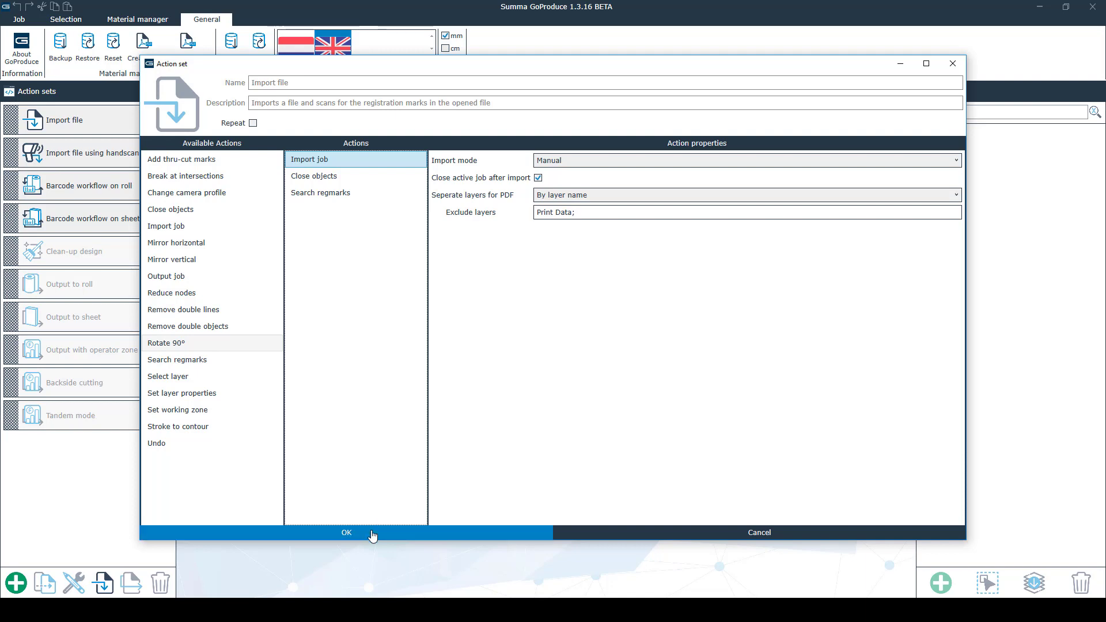
pyautogui.click(345, 533)
# Review the handscanner set's Import job (Barcode mode, Handheld scanner, pdf bestanden folder) and confirm with OK.
pyautogui.doubleClick(161, 163)
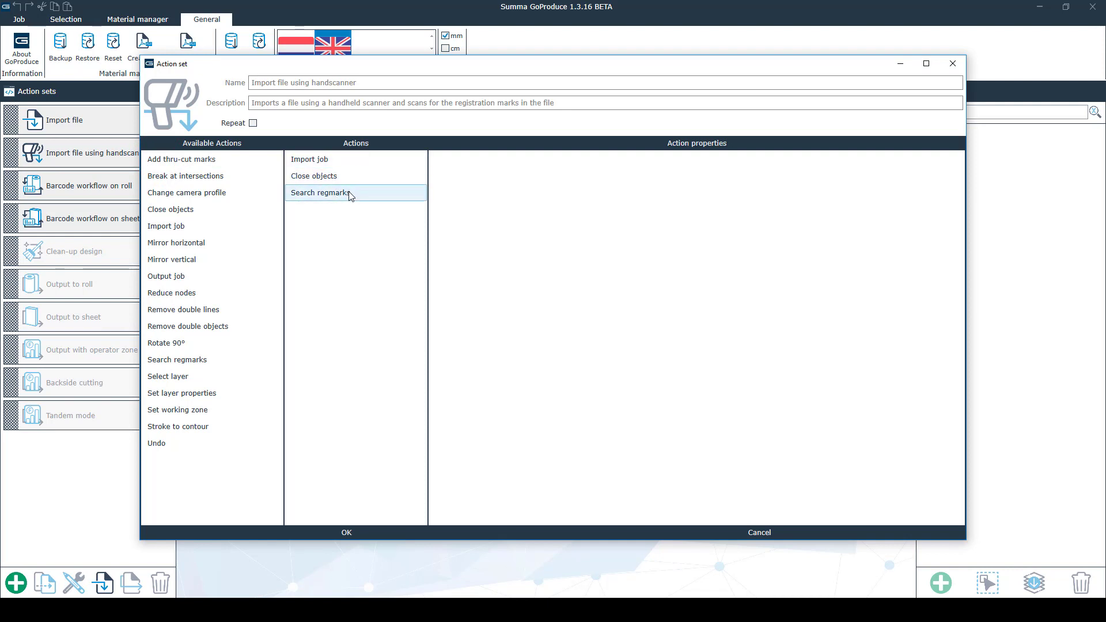
pyautogui.click(379, 158)
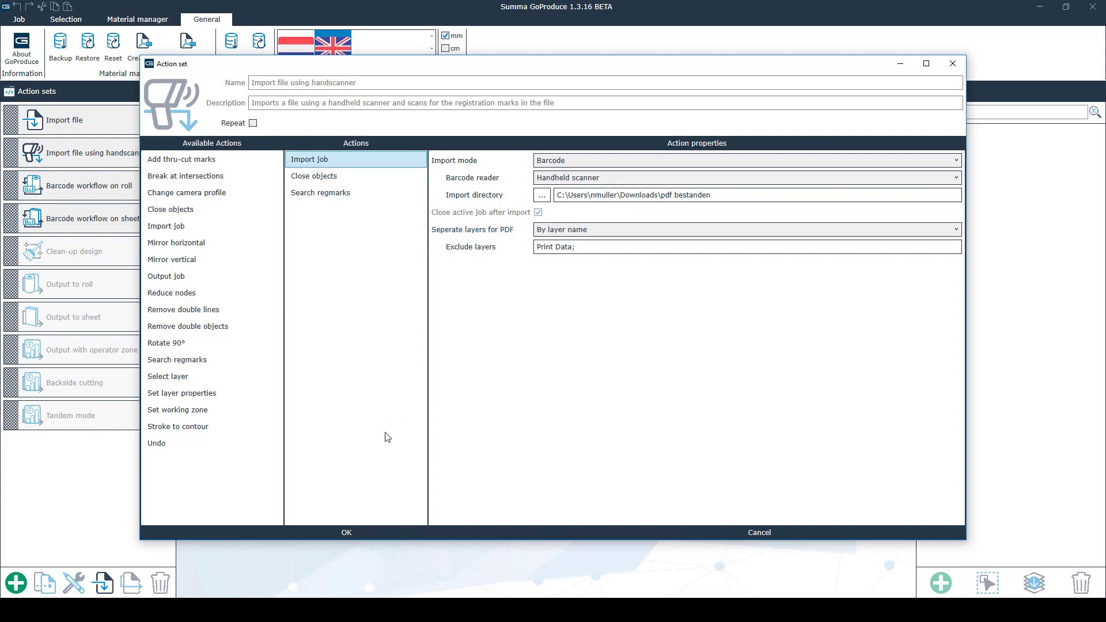
pyautogui.click(362, 536)
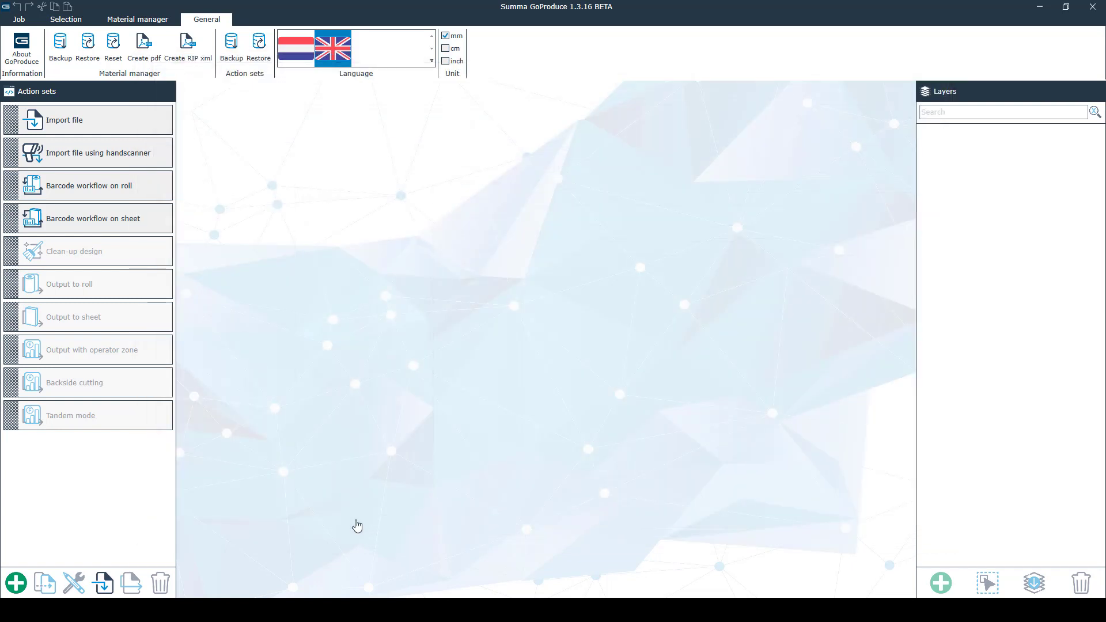
# Open the Barcode workflow on roll action set for editing.
pyautogui.click(130, 197)
pyautogui.click(127, 189)
pyautogui.doubleClick(127, 190)
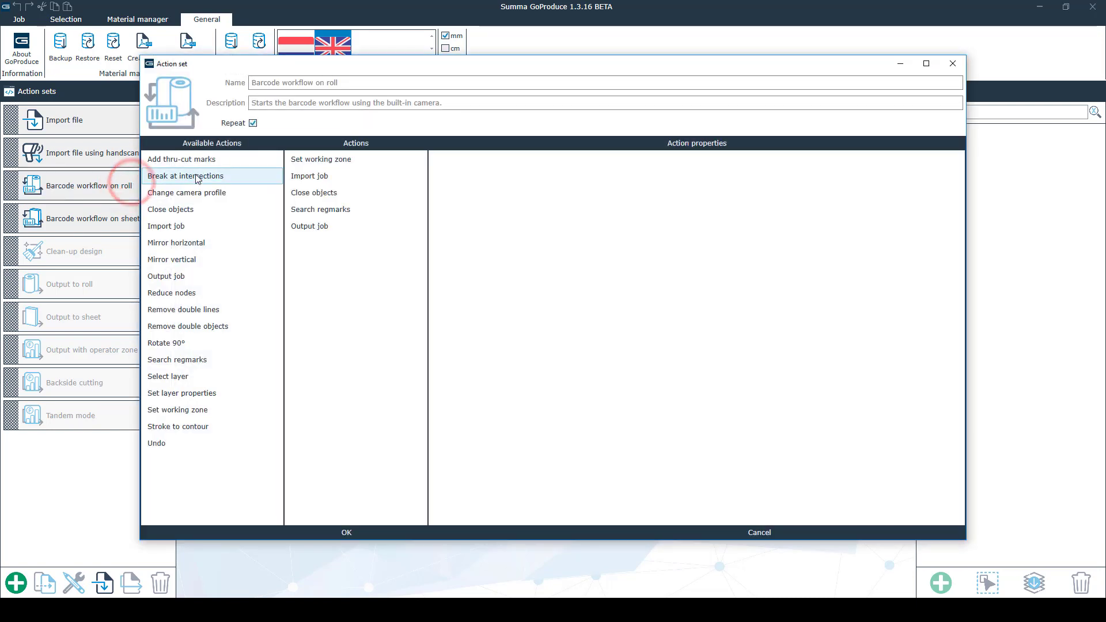
# Keep the working zone at Full and review the camera barcode Import job settings.
pyautogui.click(372, 158)
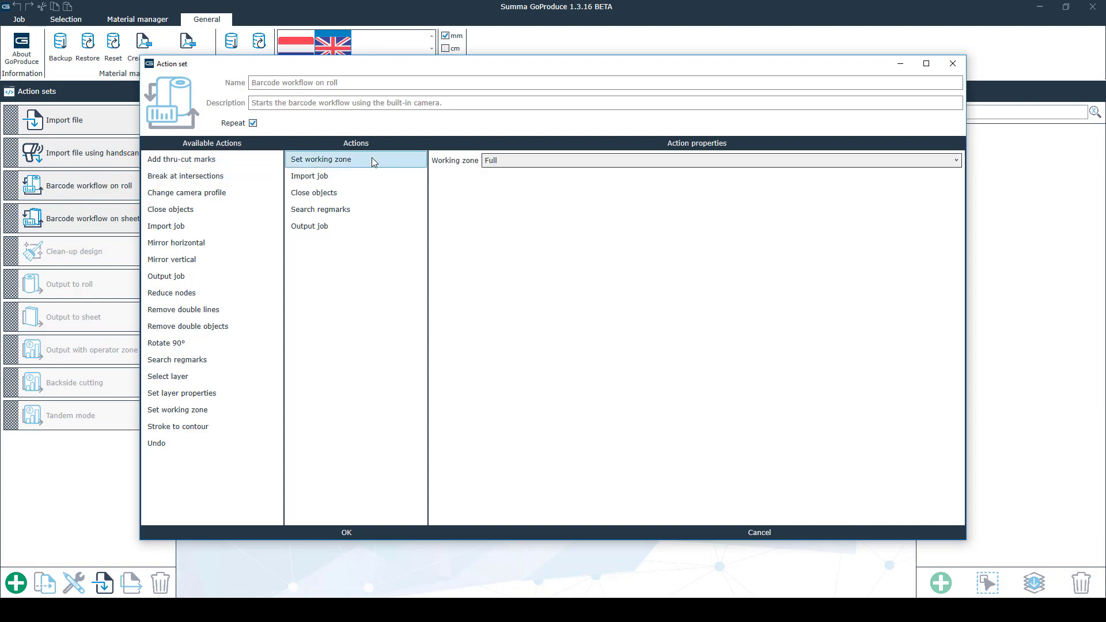
pyautogui.click(497, 162)
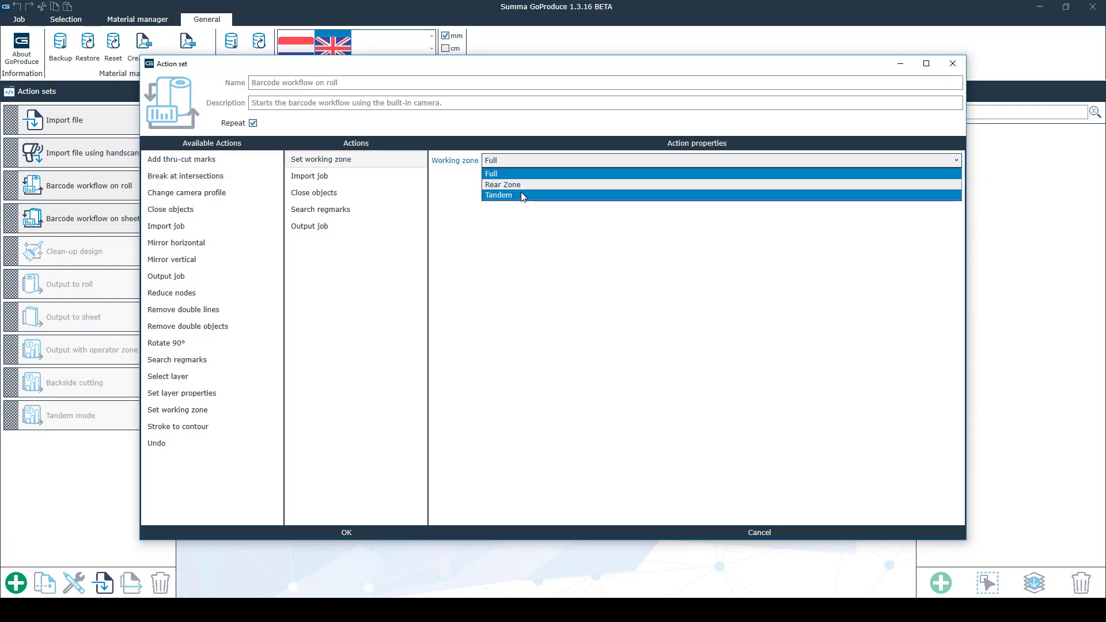
pyautogui.click(535, 158)
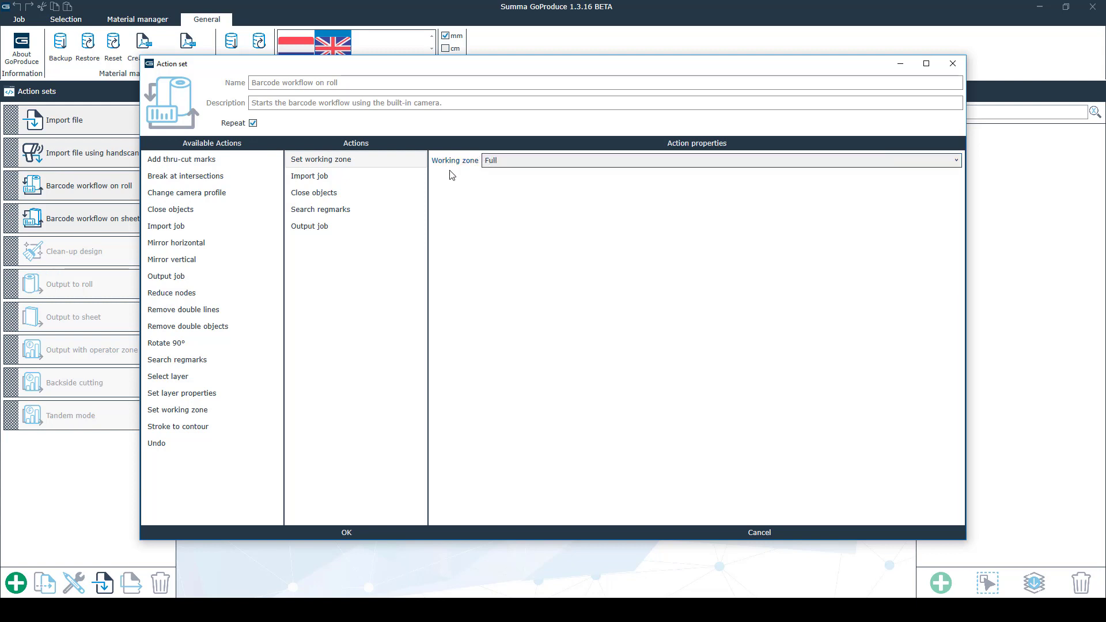
pyautogui.click(396, 176)
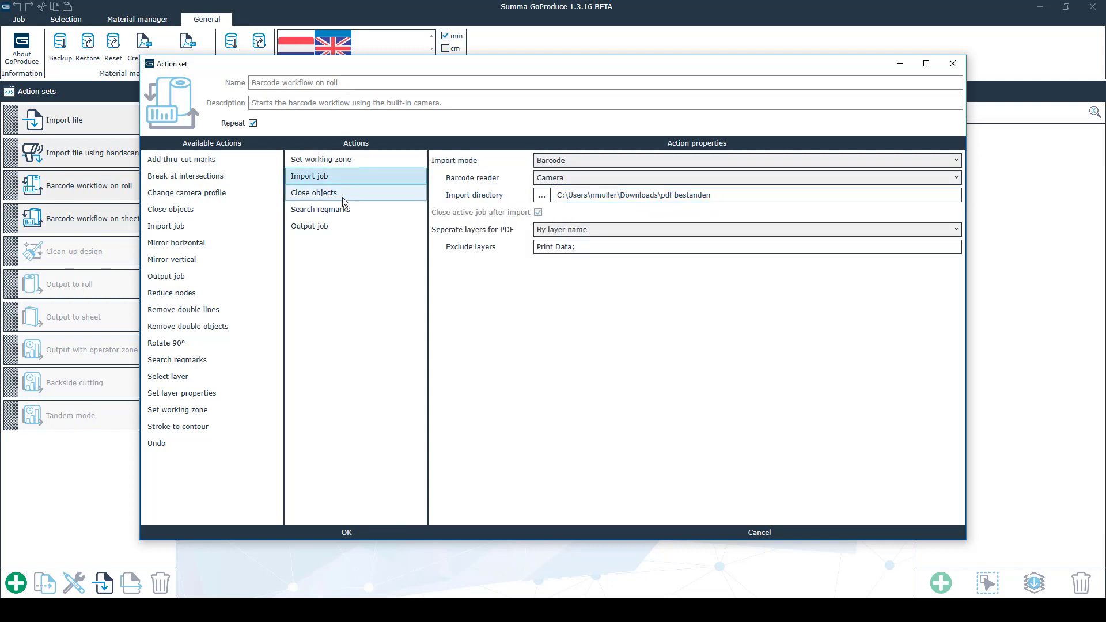
# Keep Output job's Pause when feeding at None with Feed job length, and confirm with OK.
pyautogui.click(347, 230)
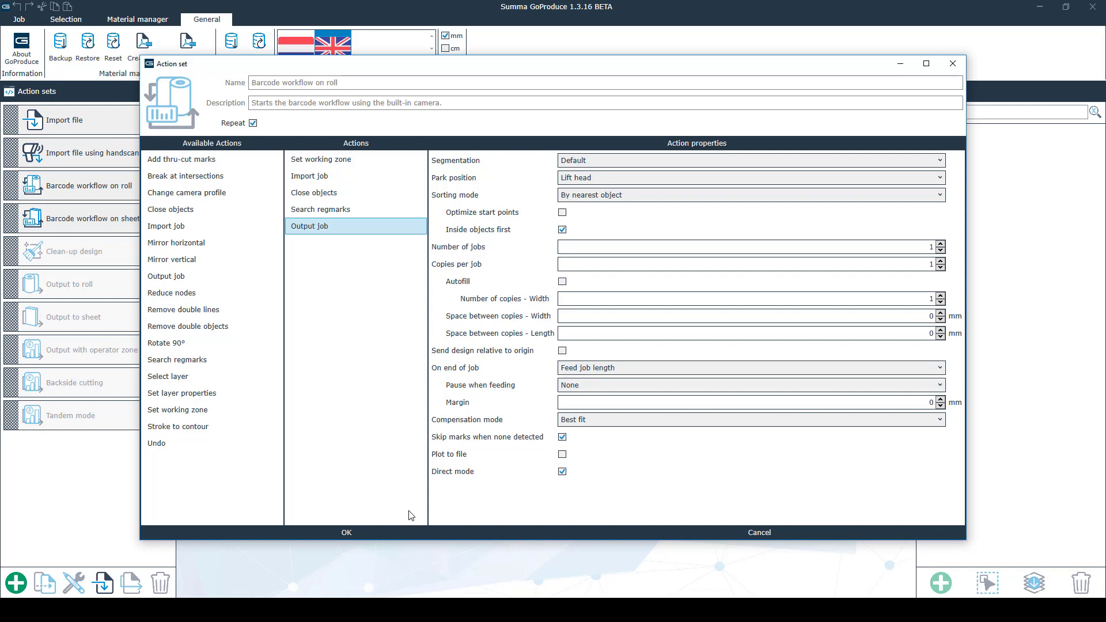
pyautogui.click(593, 390)
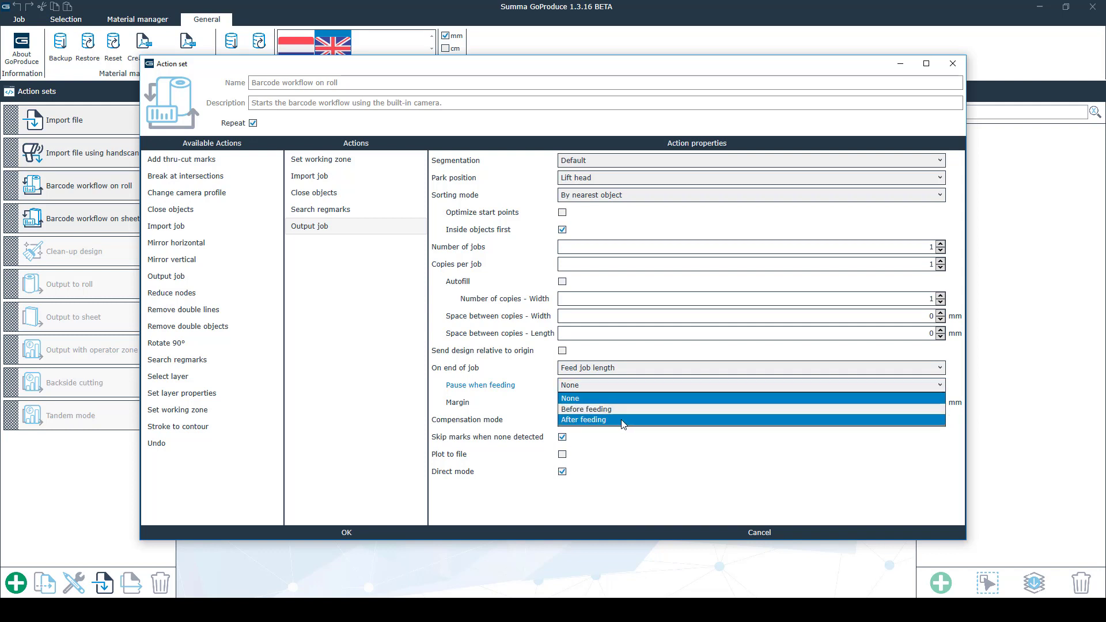
pyautogui.click(615, 385)
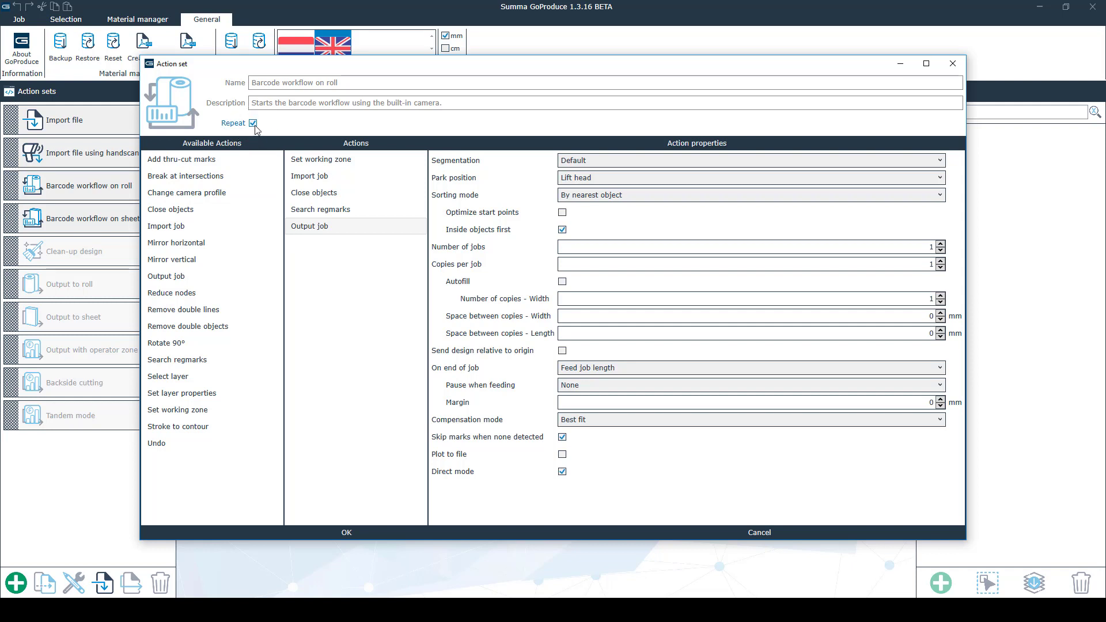
pyautogui.click(347, 534)
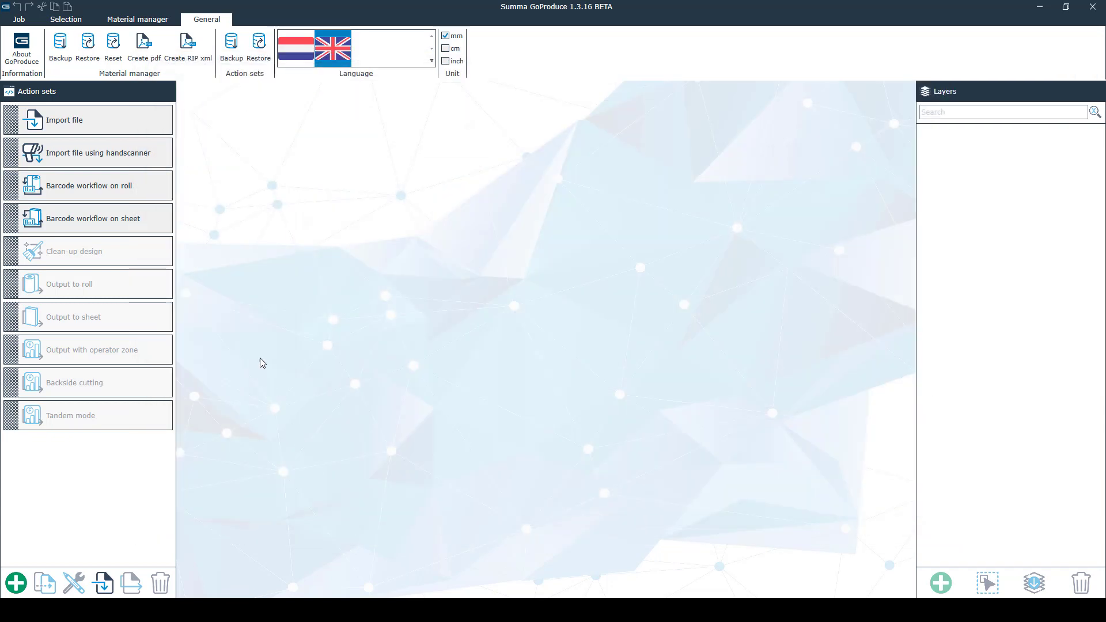